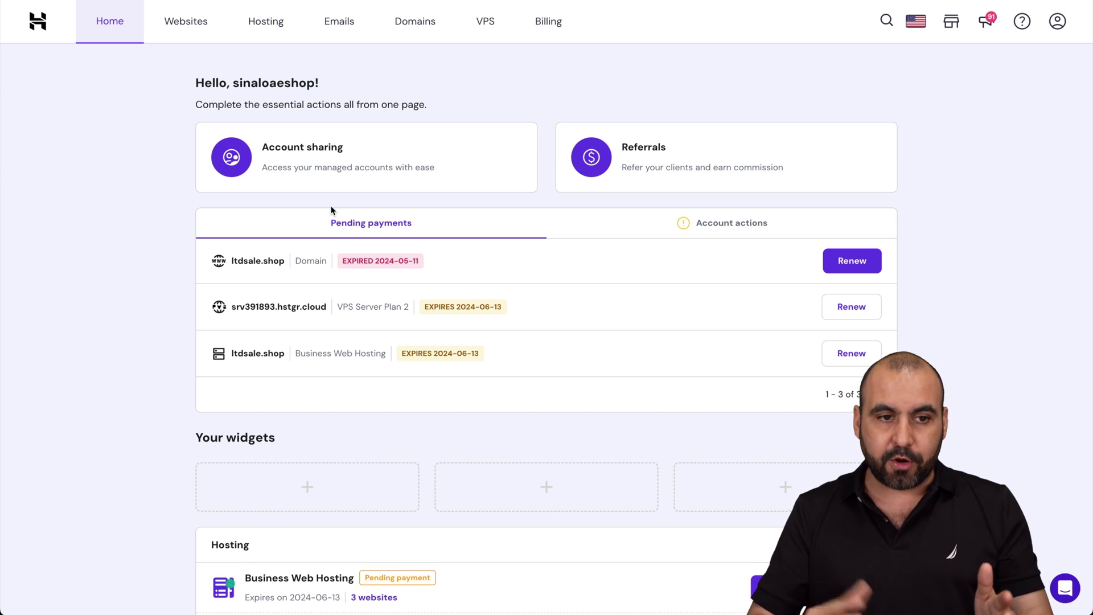
- Go from hPanel's Websites list to the WordPress admin panel for ltdsale.shop
click(211, 25)
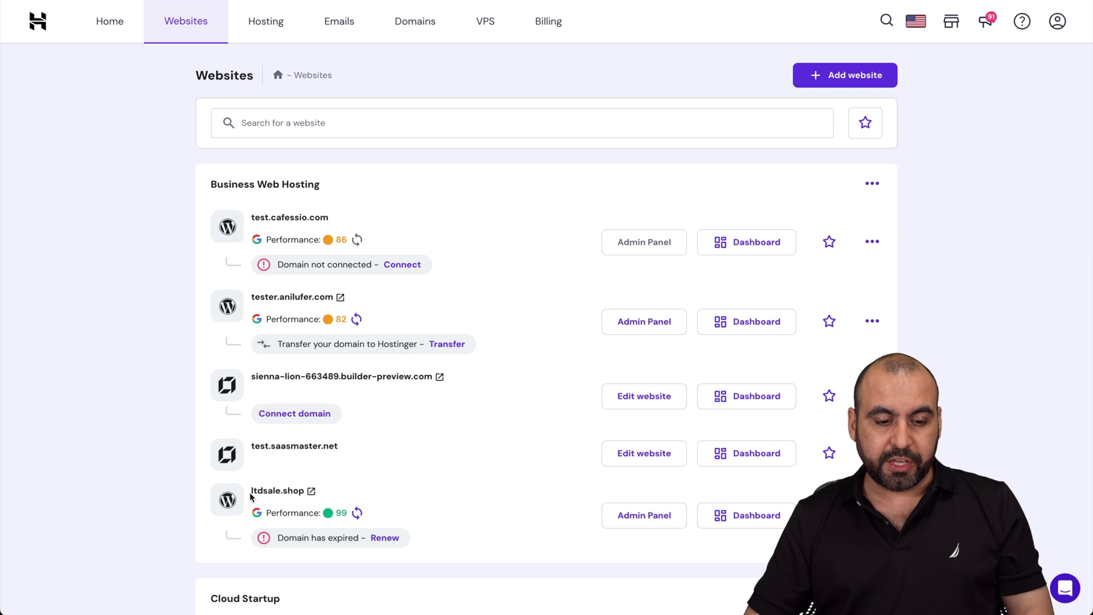
click(739, 517)
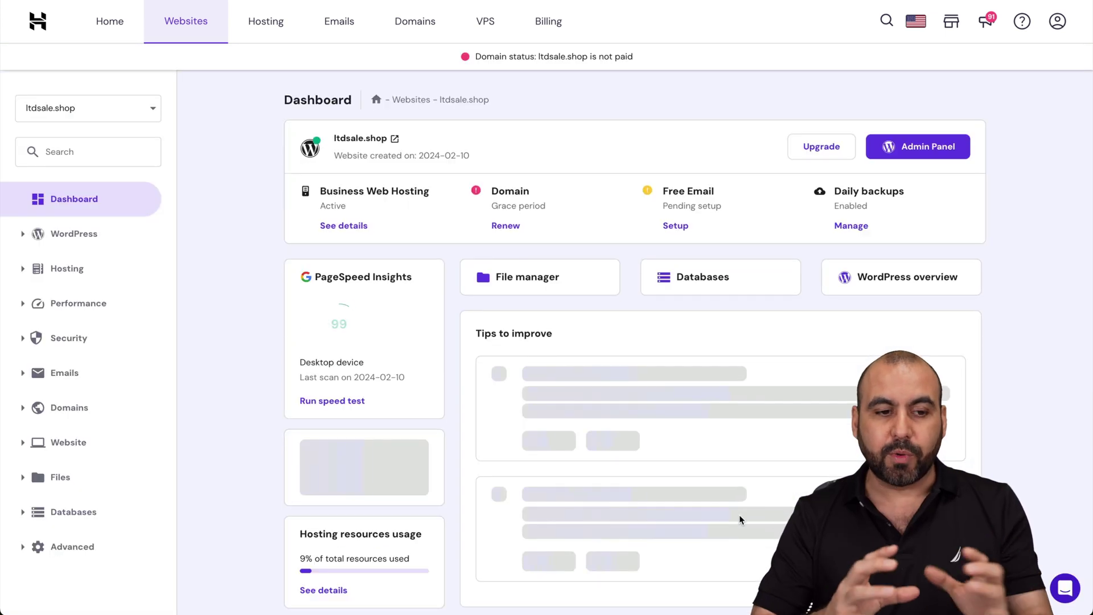
click(22, 238)
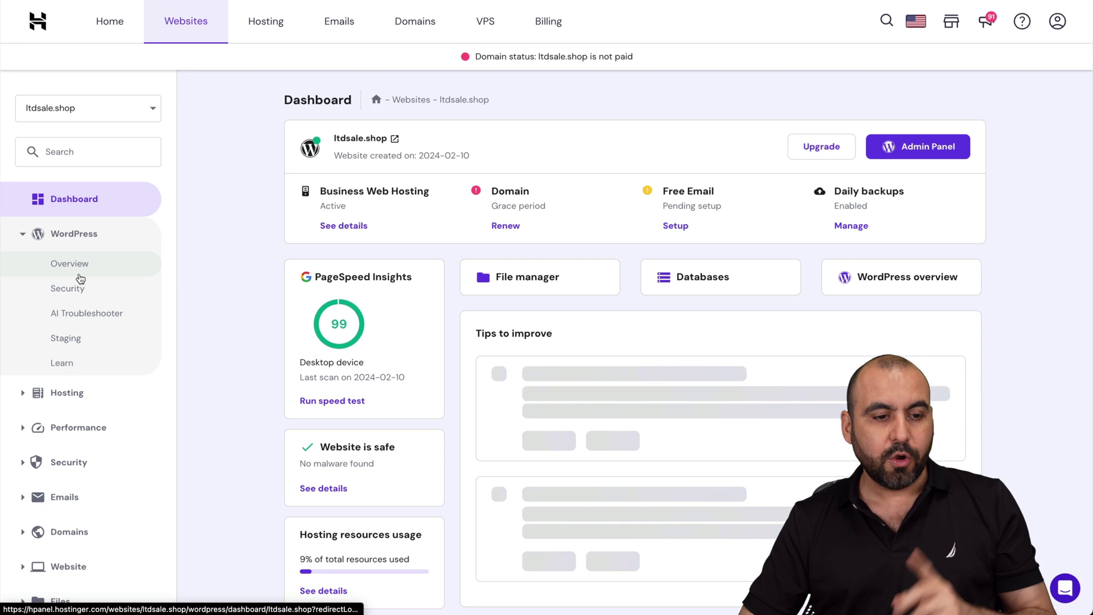
click(74, 266)
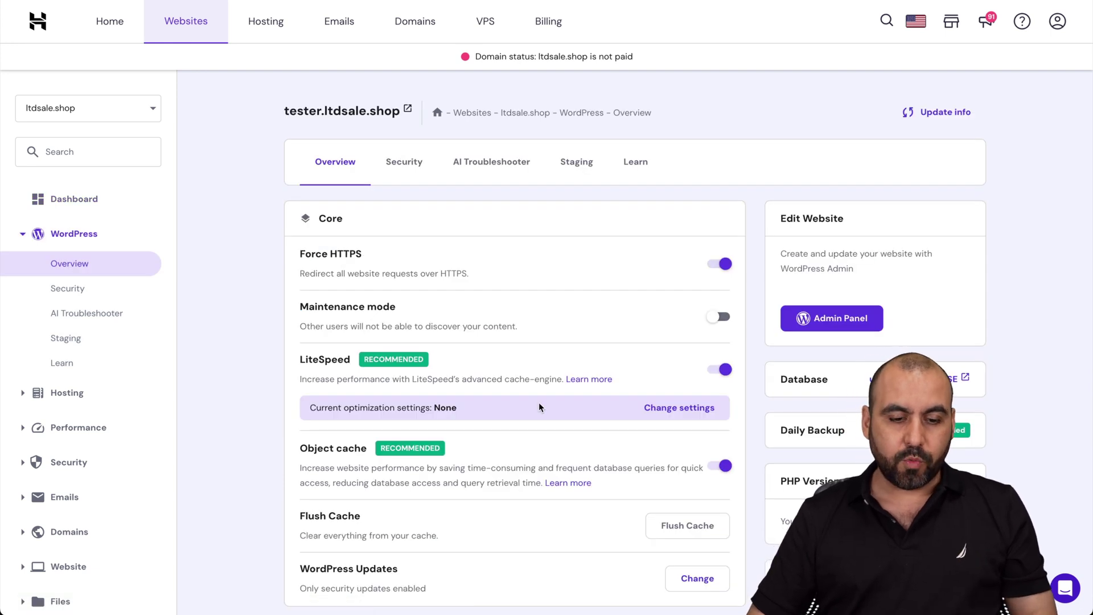
scroll(539, 407, down, 8)
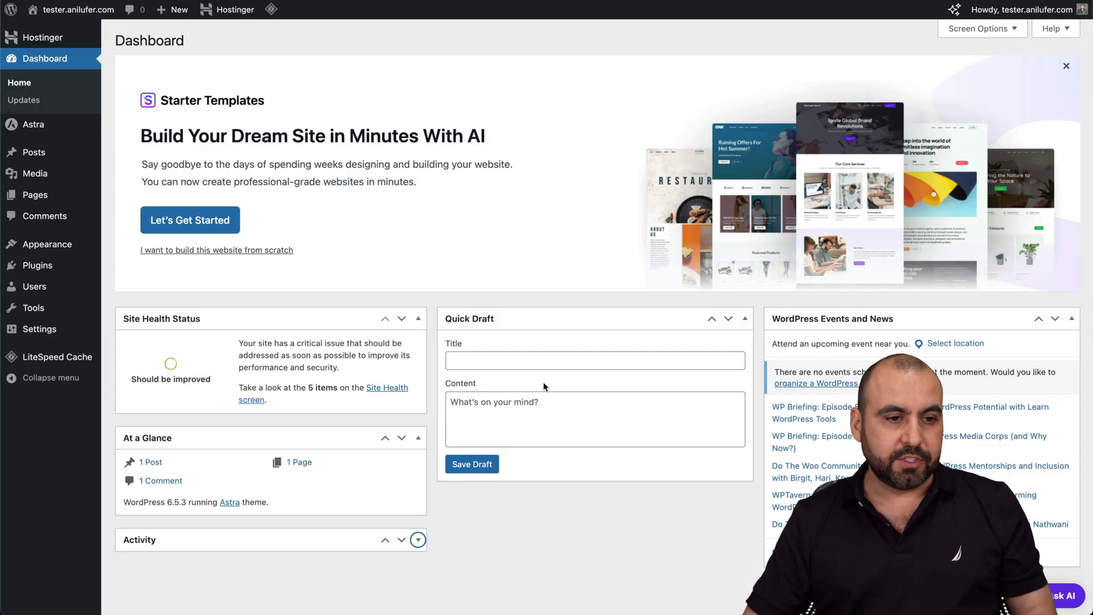
- Open Amazon affiliate from the Hostinger sidebar menu in WordPress
mouse_move(59, 38)
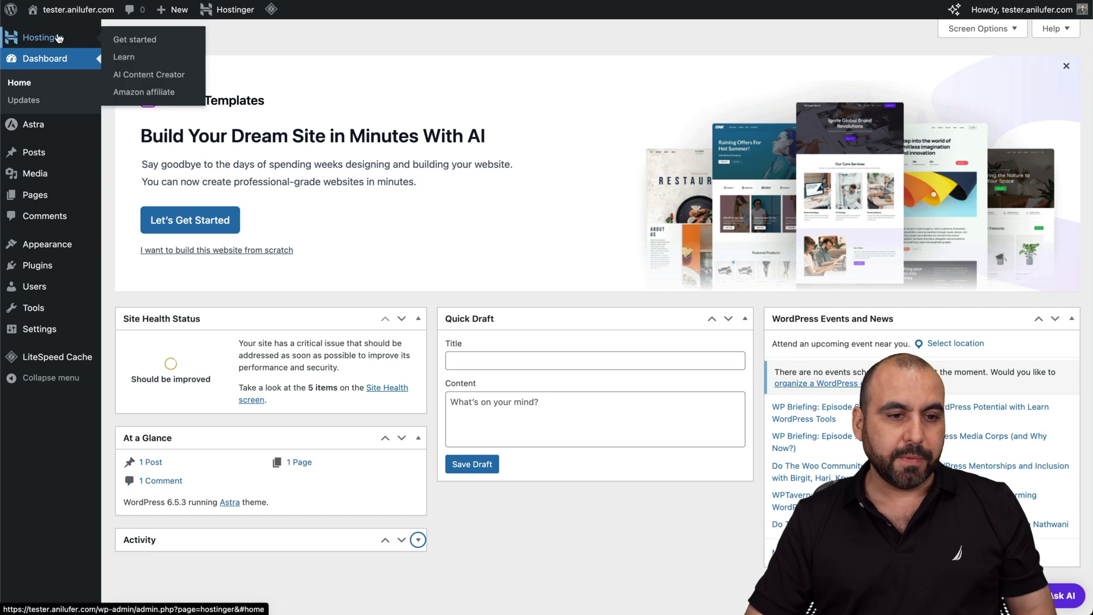
click(163, 97)
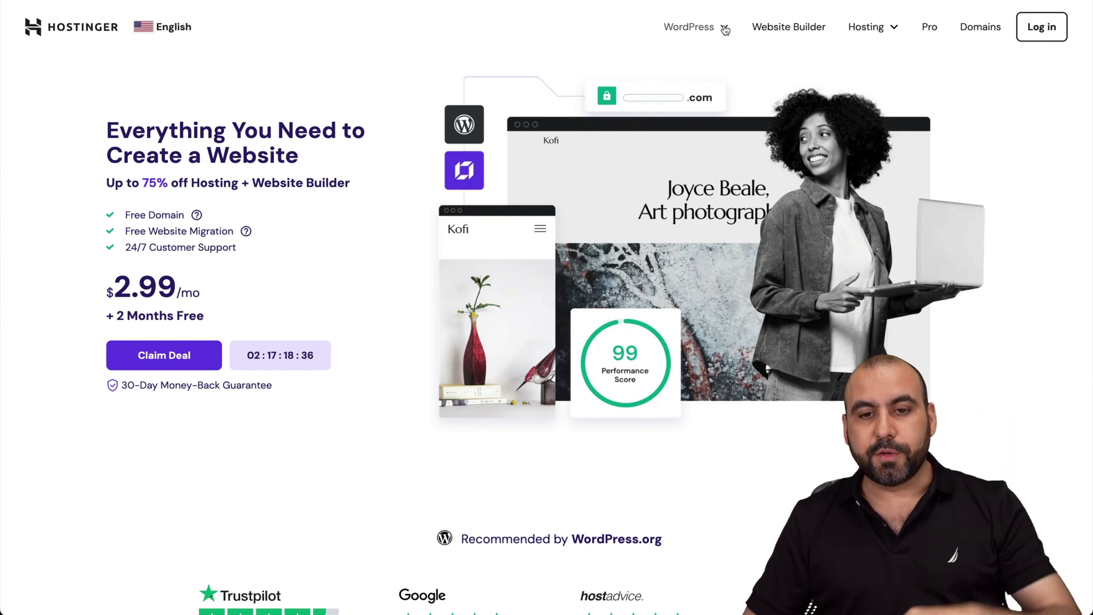
- Add the $3.99 Business plan from Managed WordPress hosting to the cart
click(714, 25)
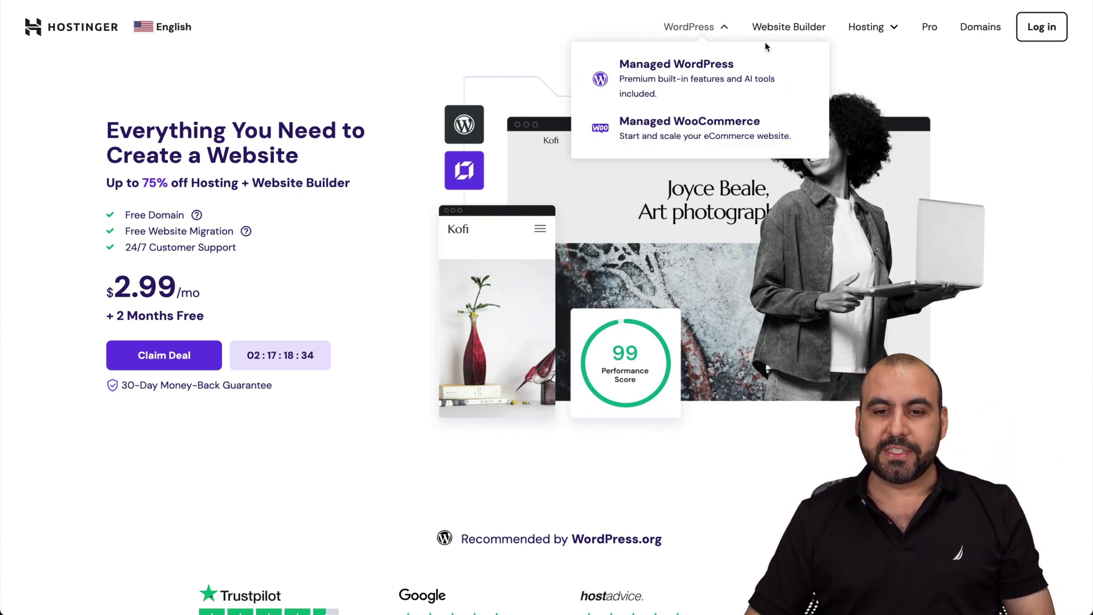
click(674, 80)
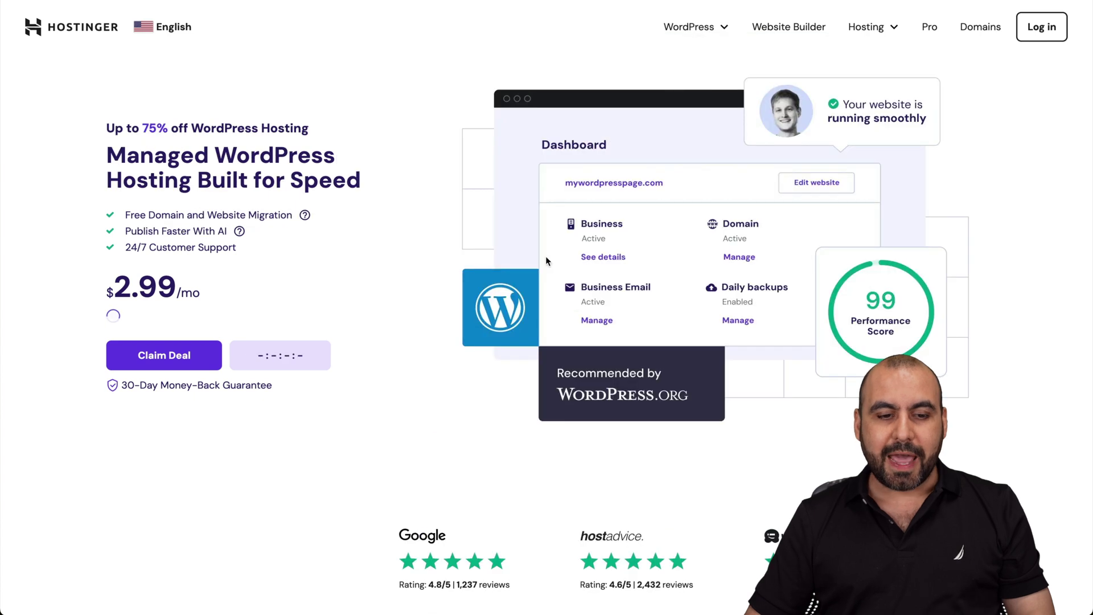
scroll(523, 339, down, 15)
scroll(522, 339, up, 3)
scroll(523, 340, down, 1)
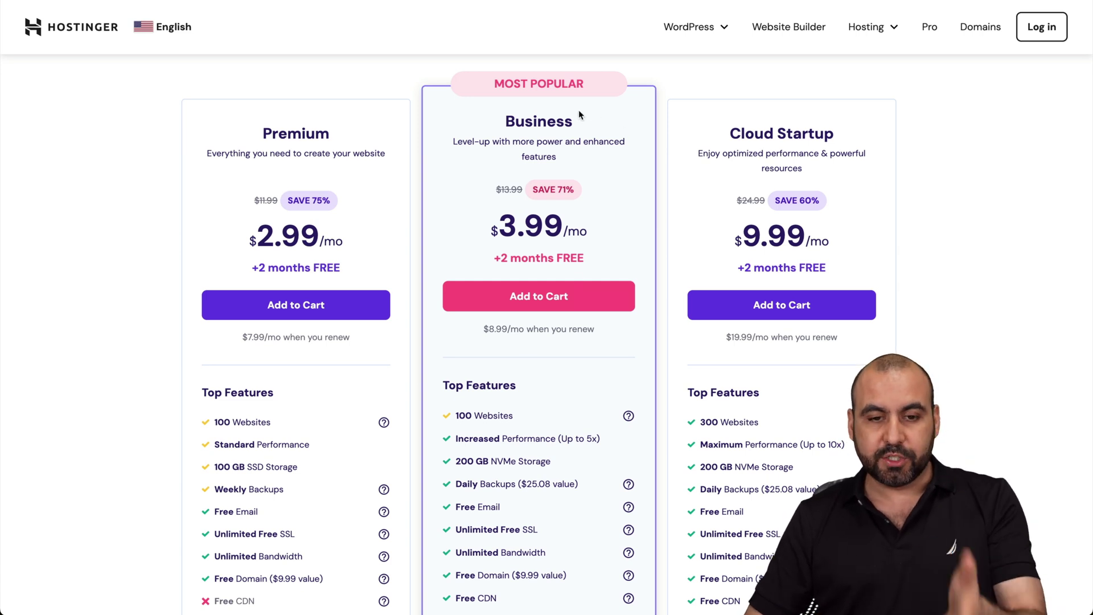
click(536, 297)
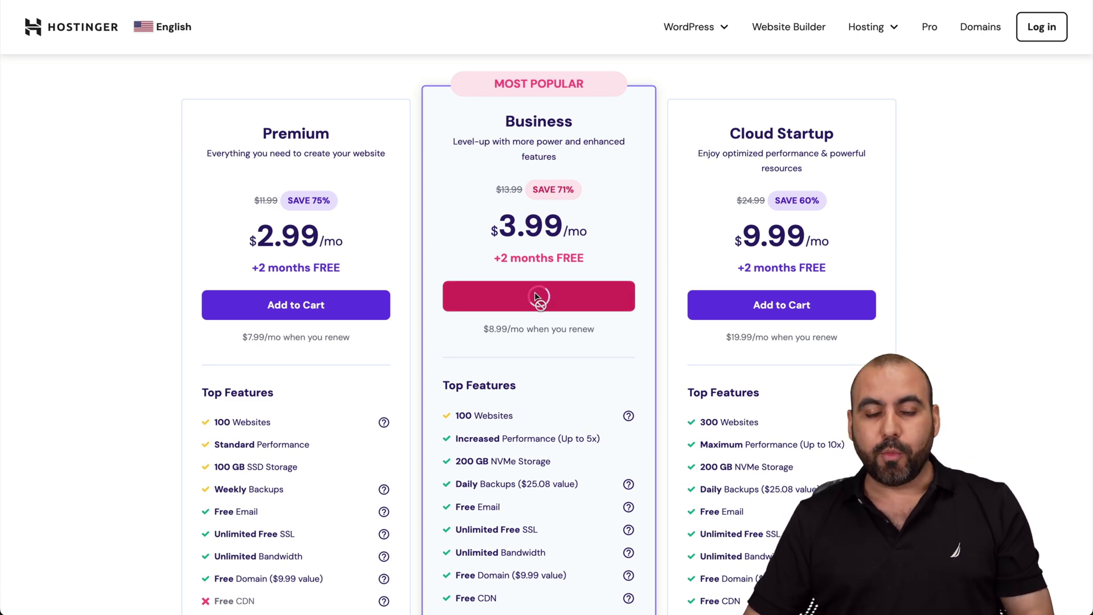
- Apply coupon code SAASMASTER at checkout, bringing the total down to $172.37
scroll(543, 422, down, 3)
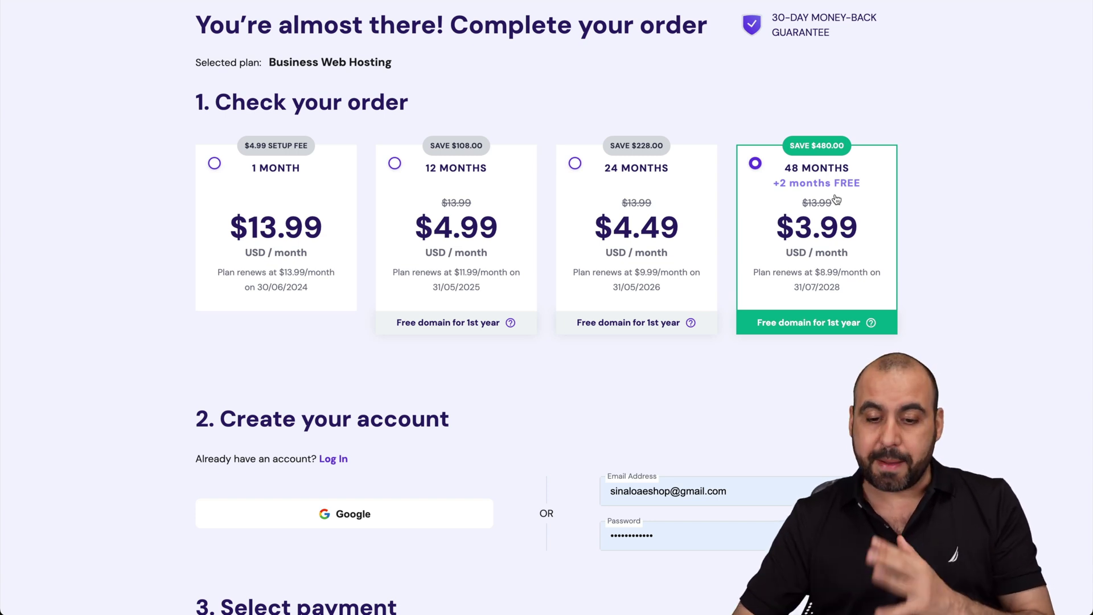
scroll(836, 199, down, 14)
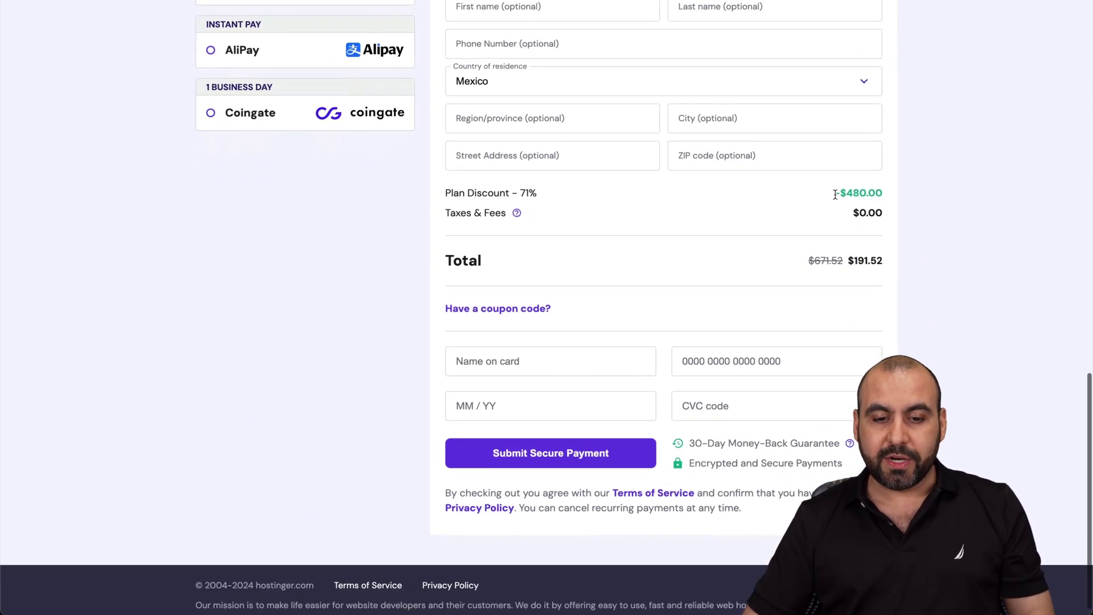
click(501, 308)
click(503, 340)
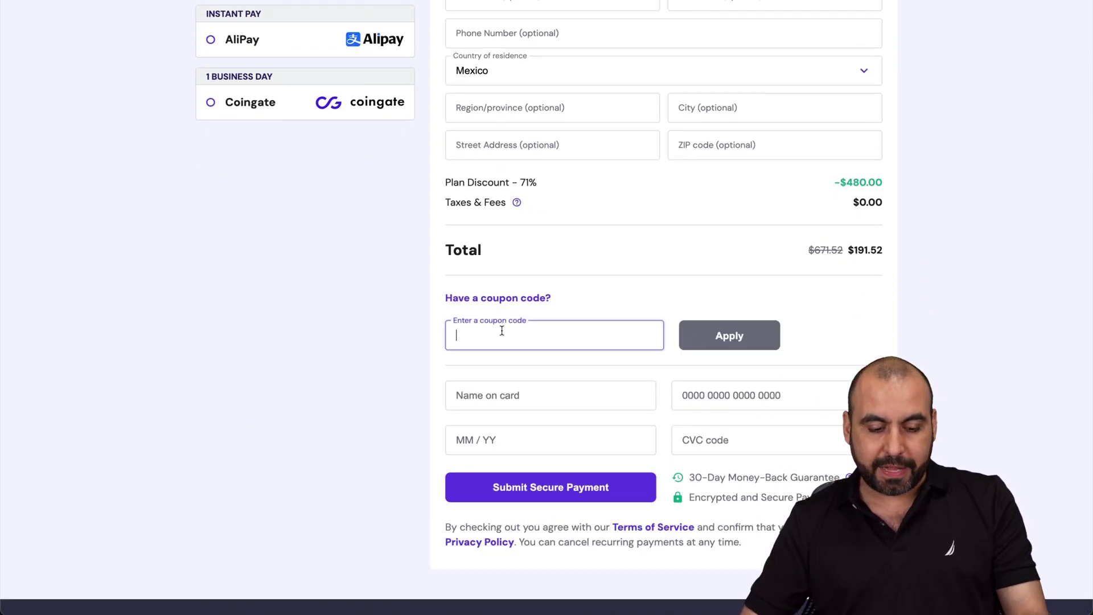
text(SAASMASTER)
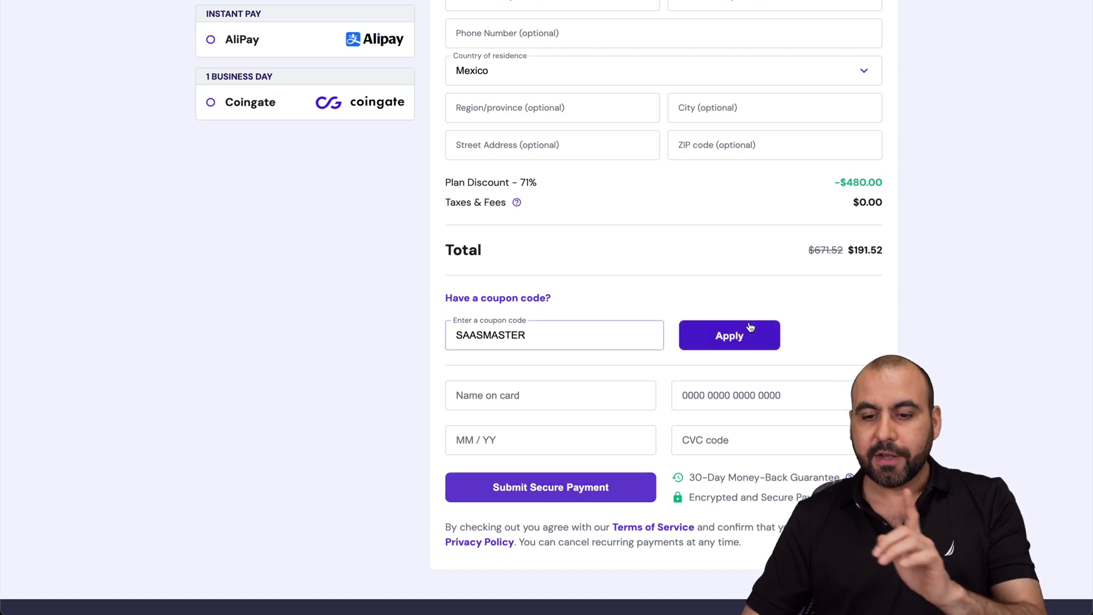
click(750, 327)
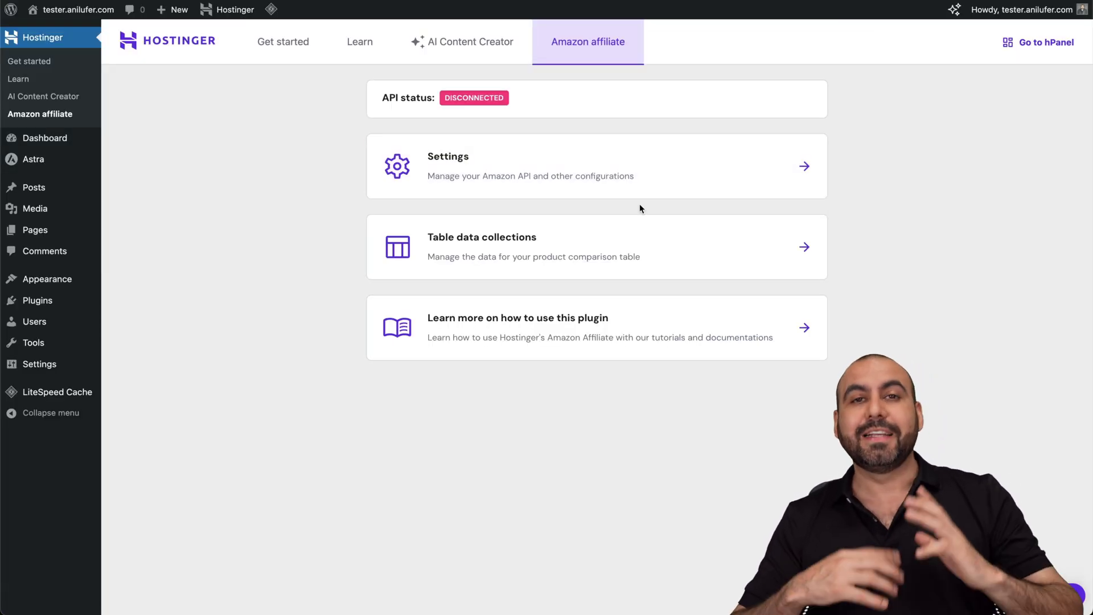
- Open the plugin's Amazon API settings and follow the Product Advertising API dashboard link
click(523, 166)
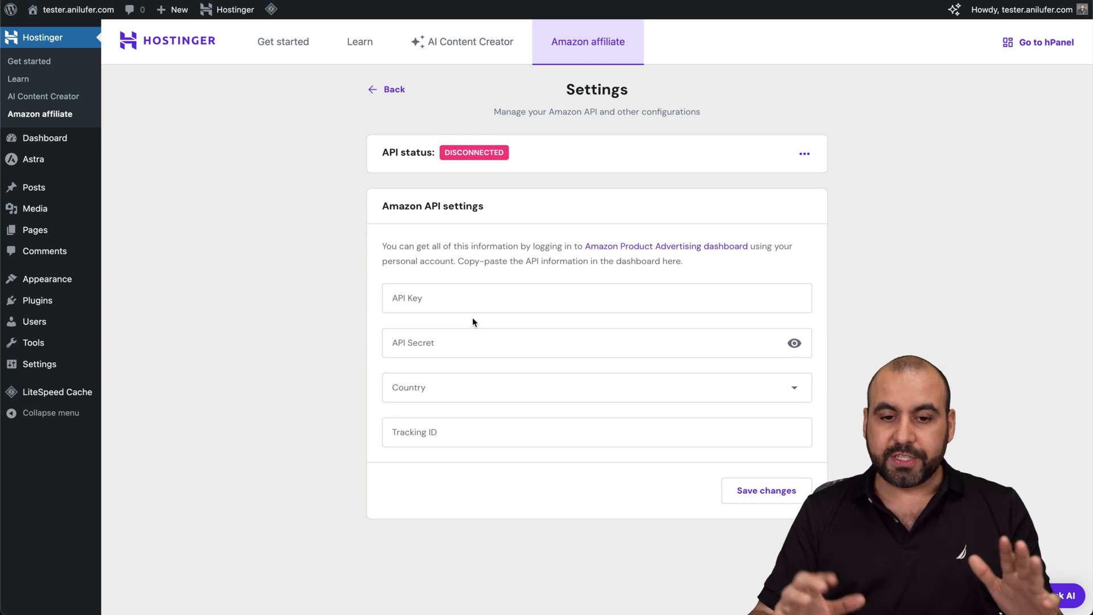
click(649, 248)
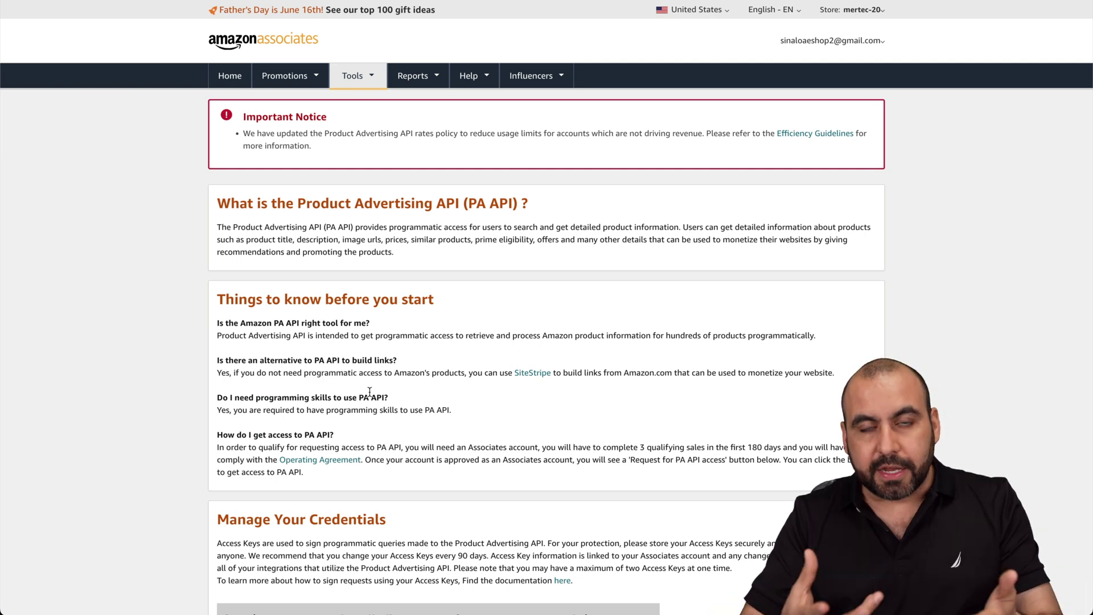
- Delete the May 2024 access key and create a new credentials pair
scroll(369, 391, down, 6)
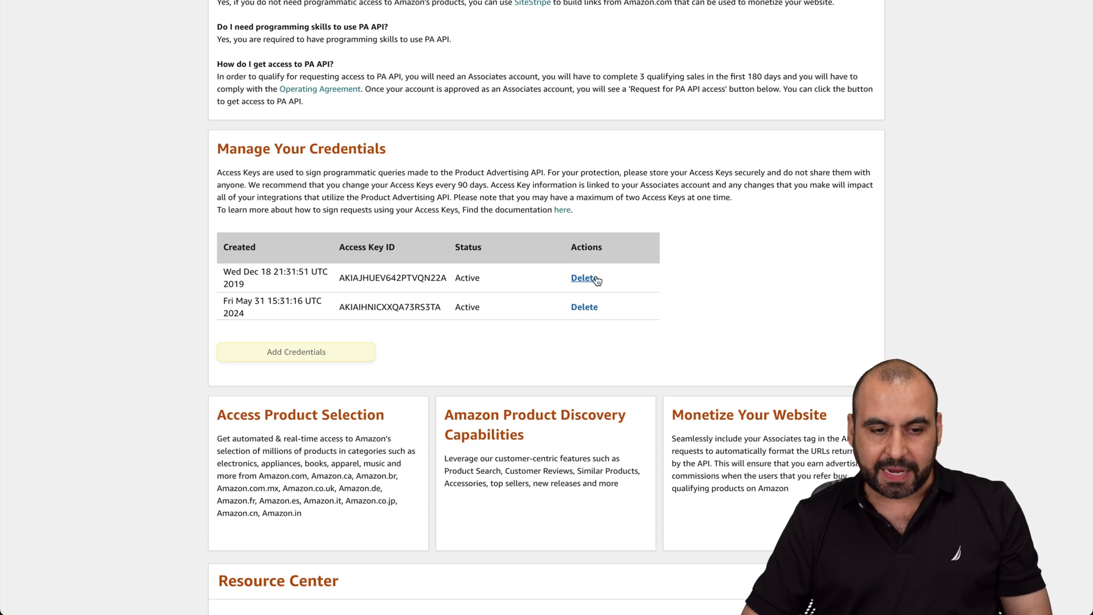
click(587, 307)
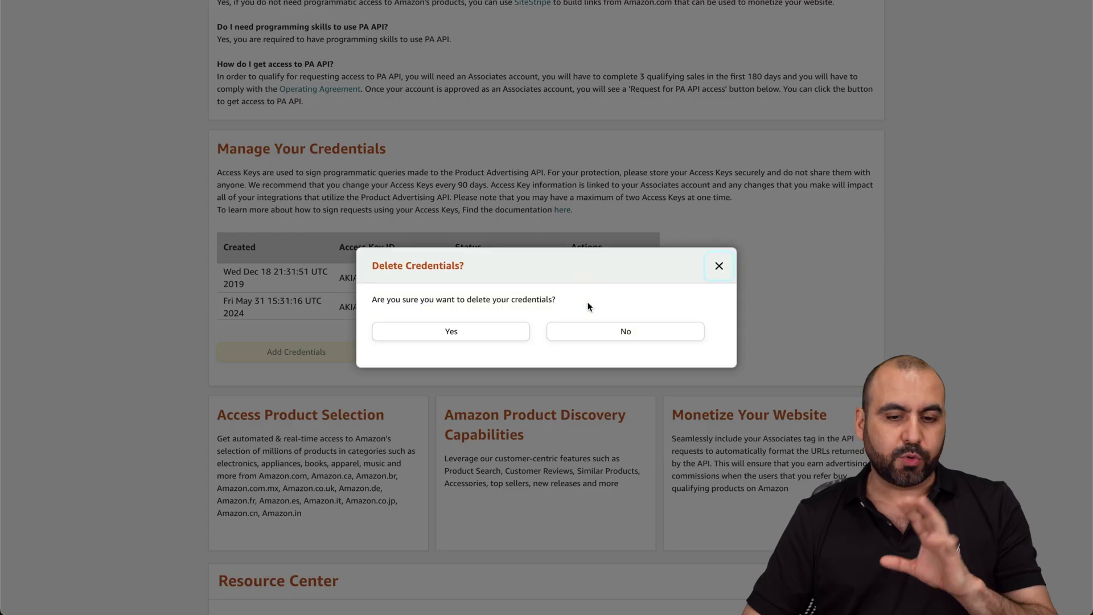
click(499, 330)
click(321, 327)
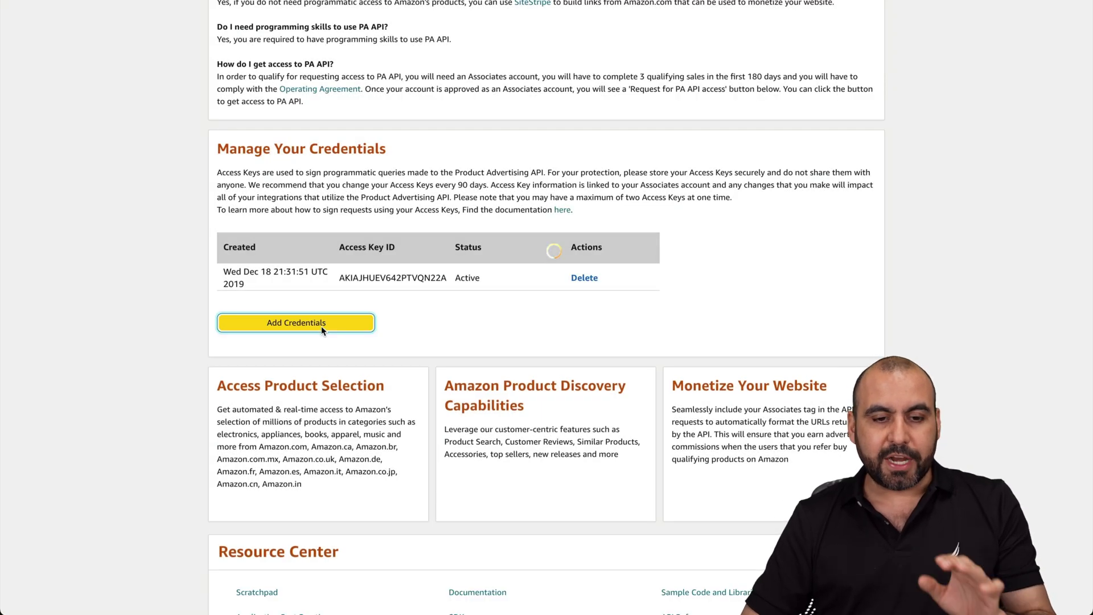
- Copy the new access key and secret key into the plugin's API Key and API Secret fields
double_click(284, 242)
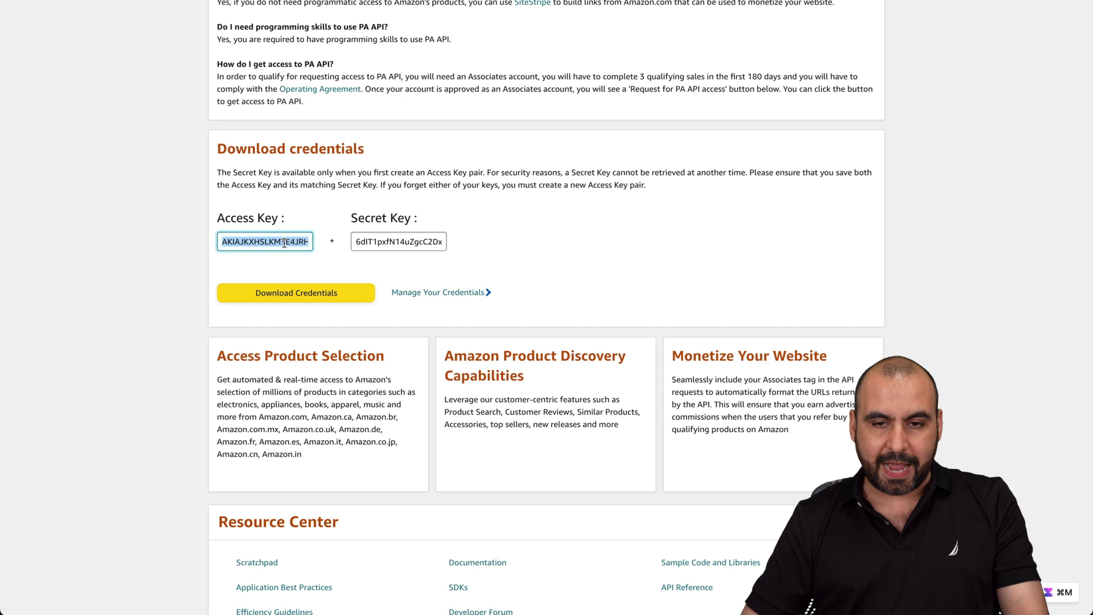
key(ctrl+shift+Tab)
click(503, 294)
key(ctrl+v)
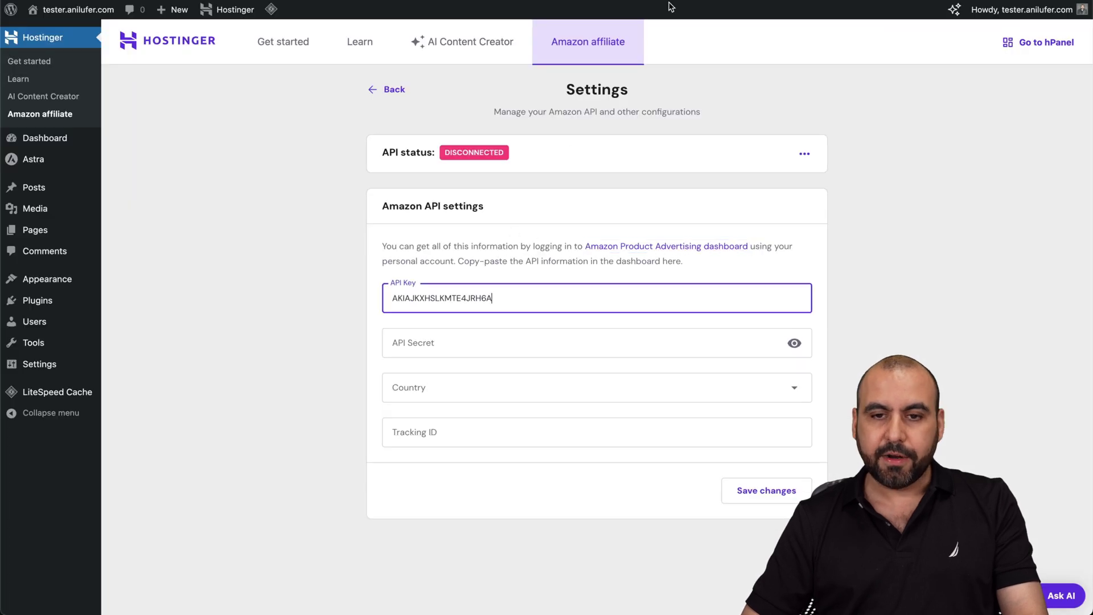
key(ctrl+Tab)
double_click(412, 241)
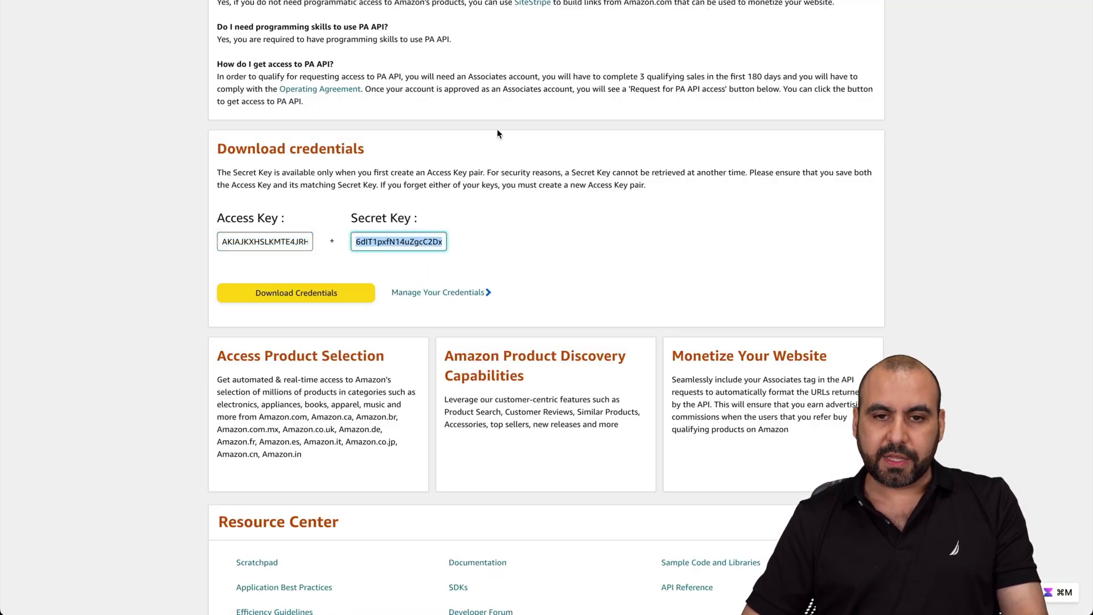
key(ctrl+c)
key(ctrl+shift+Tab)
click(425, 345)
key(ctrl+v)
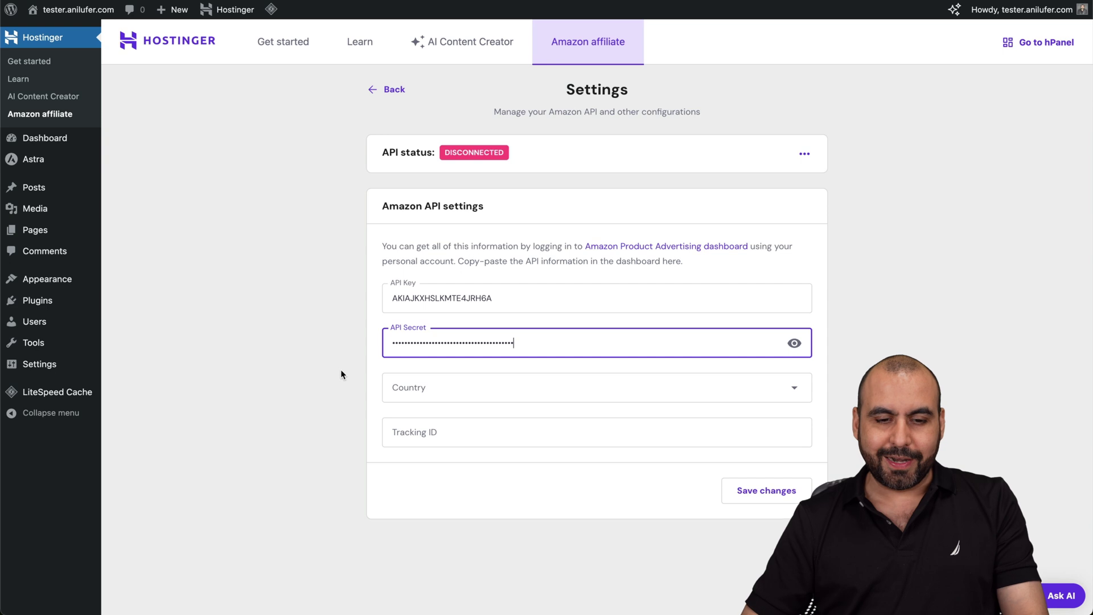
click(340, 368)
- Set the plugin's Amazon country to amazon.com
click(483, 397)
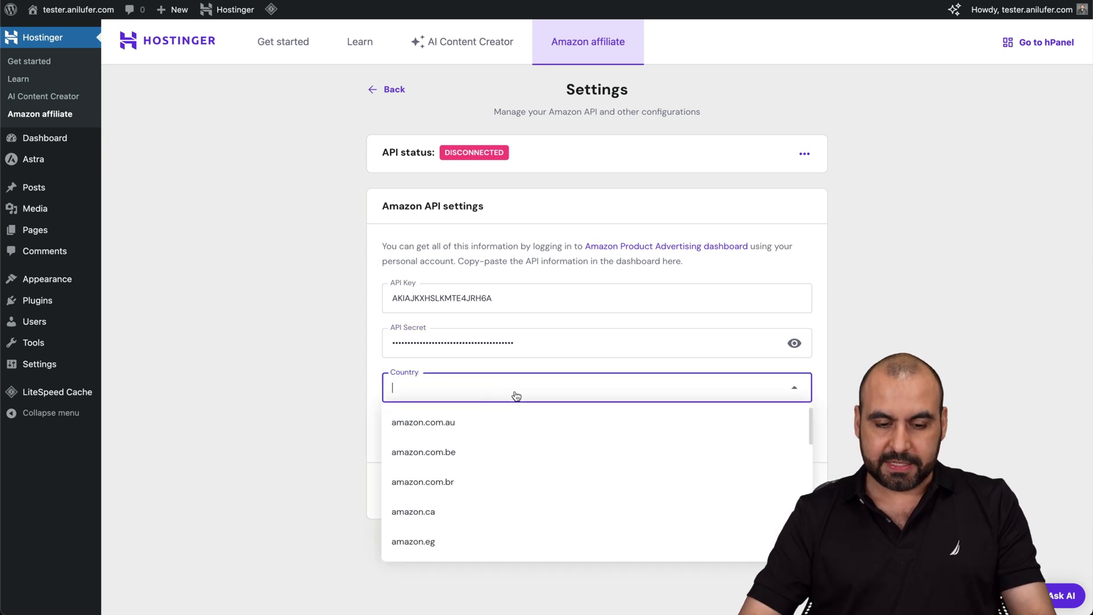
text(com)
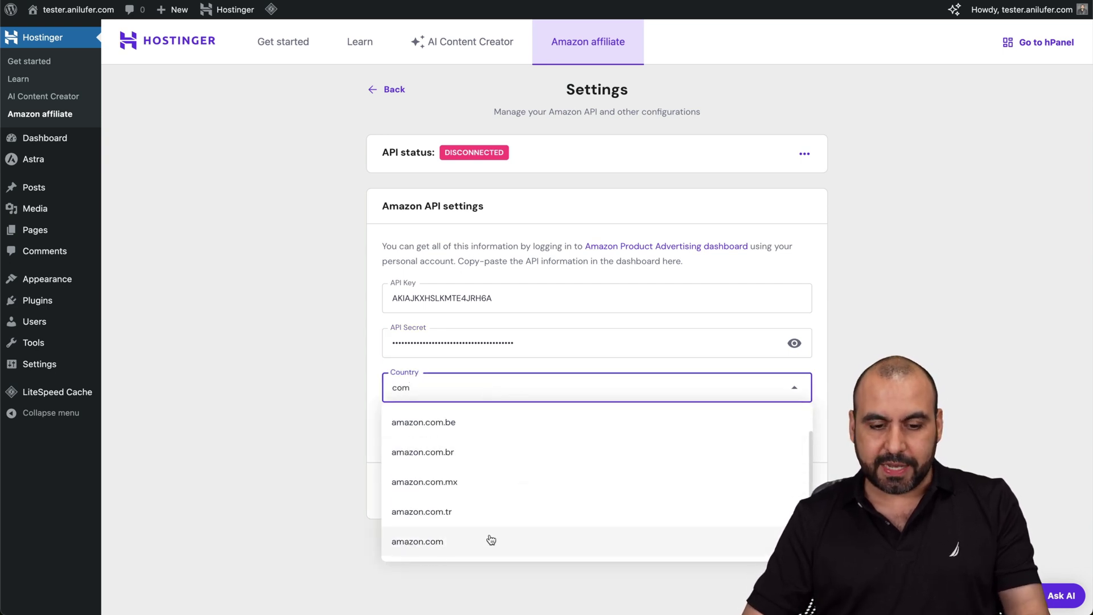
click(490, 540)
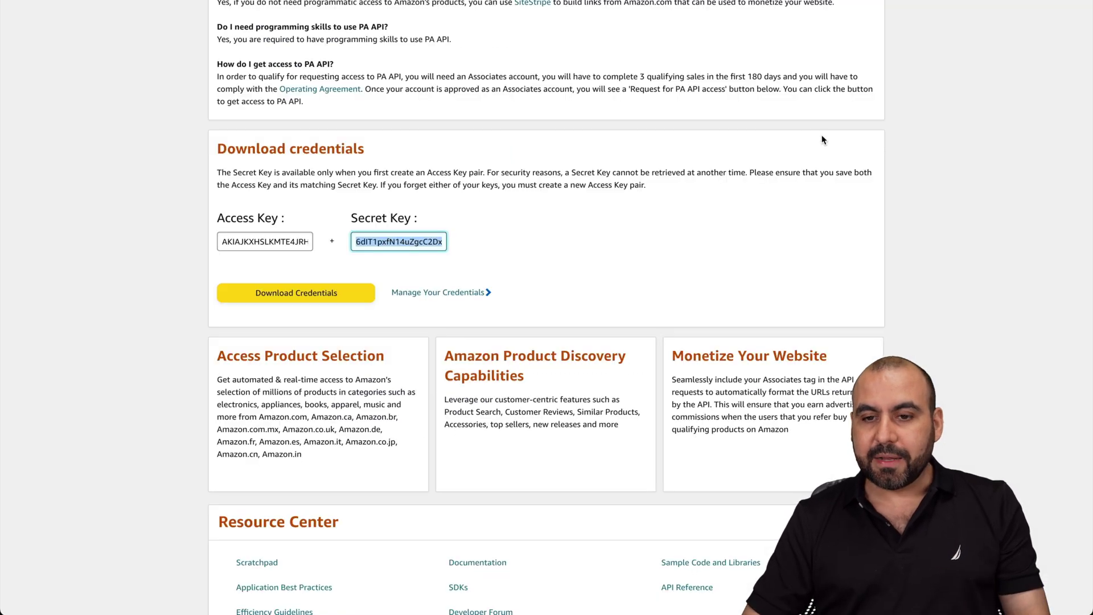
scroll(547, 307, up, 6)
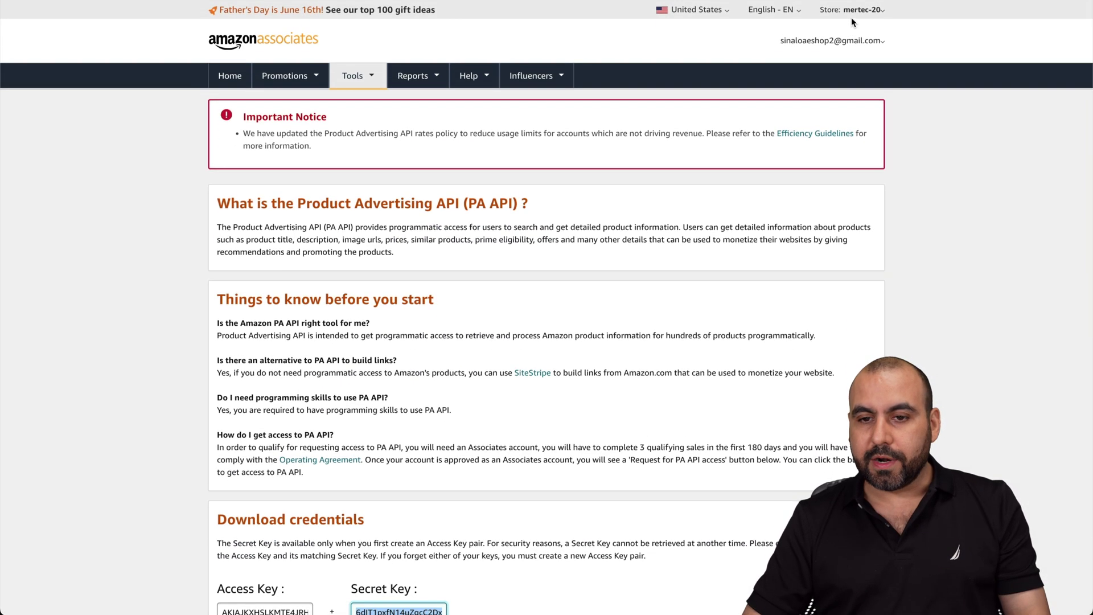
- Paste the Amazon Associates store ID into Tracking ID and save the settings
click(851, 10)
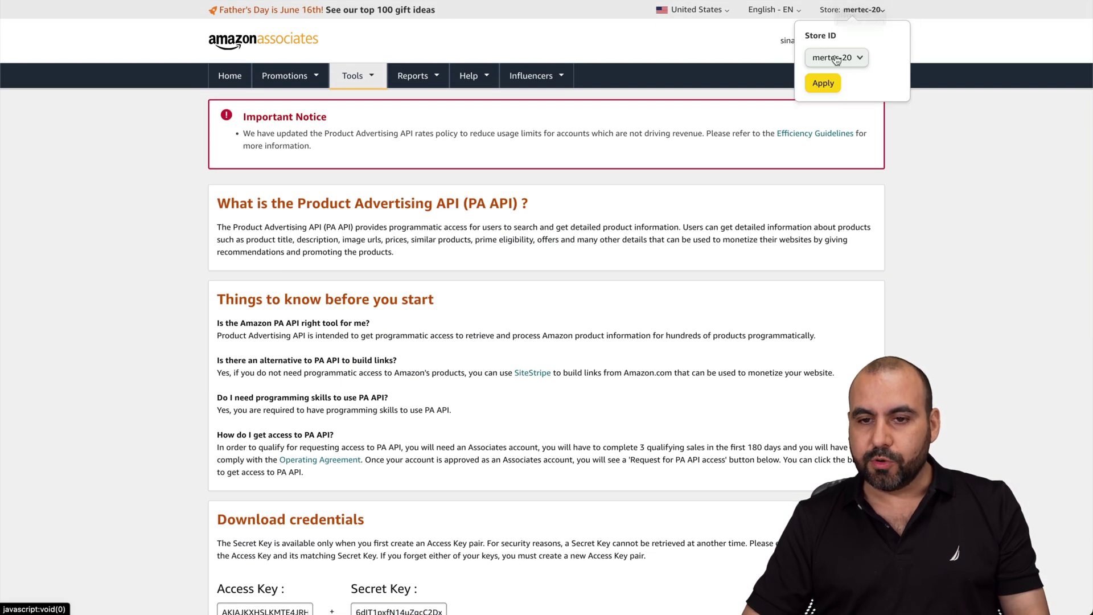
click(816, 59)
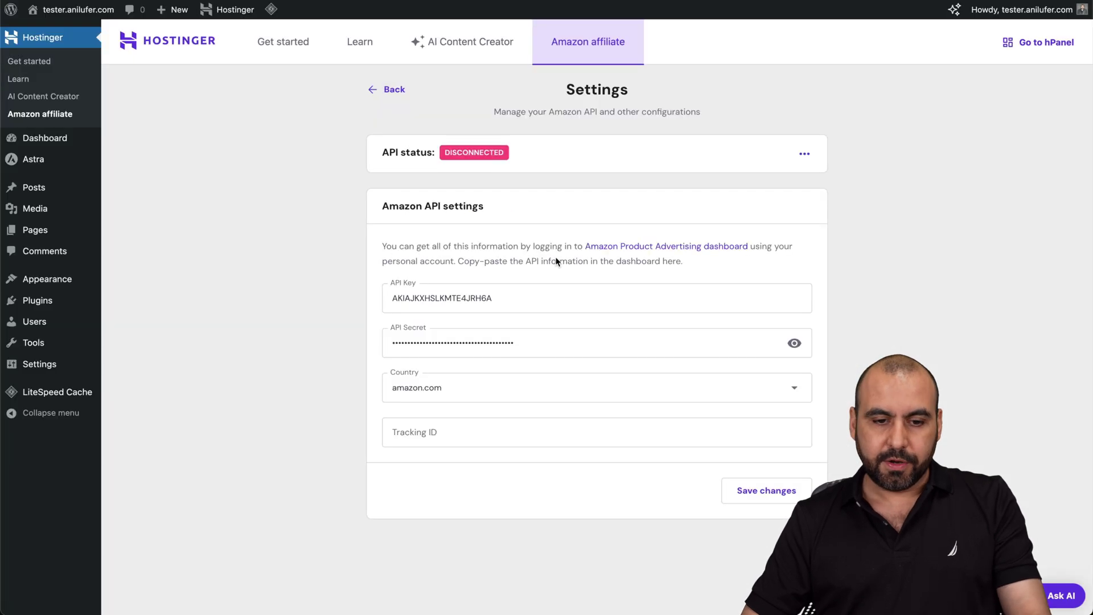
click(431, 426)
key(ctrl+v)
click(757, 493)
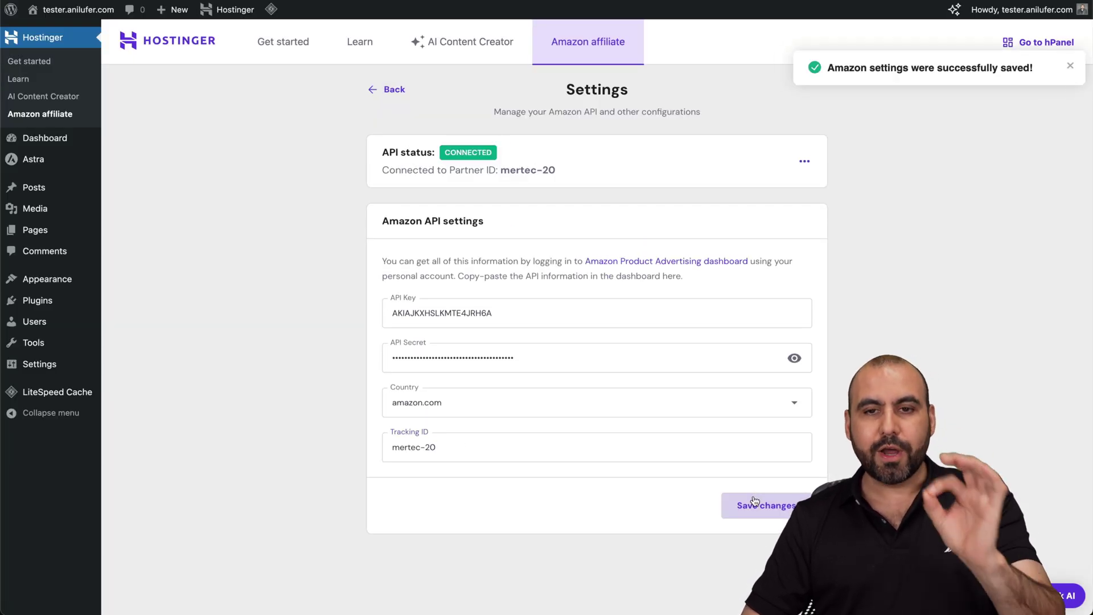
- Create a new comparison table named DJI under Table data collections and continue
click(392, 89)
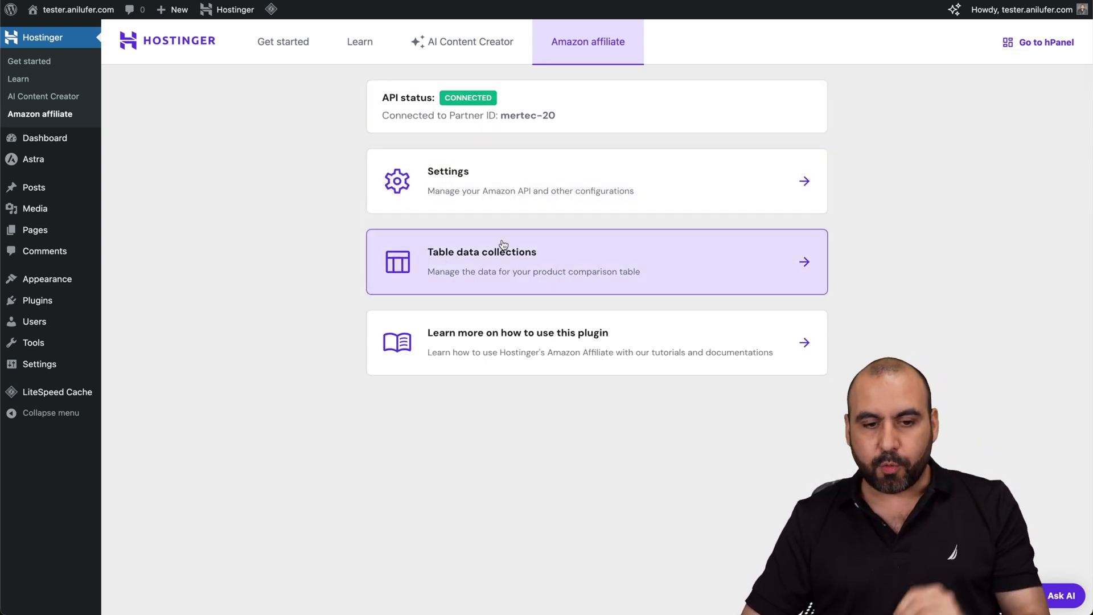
click(520, 262)
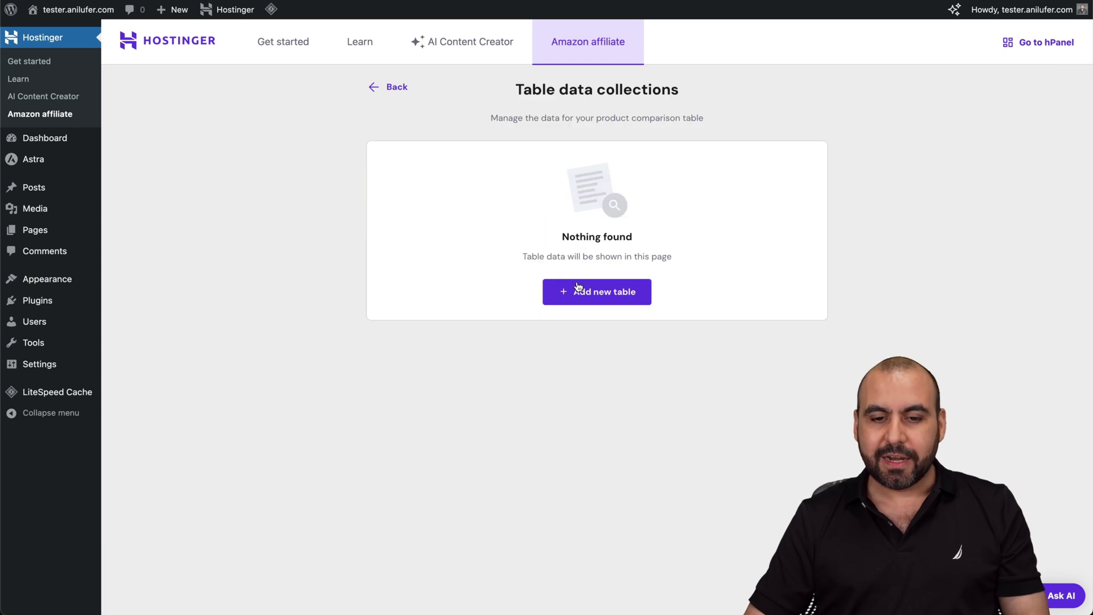
click(612, 303)
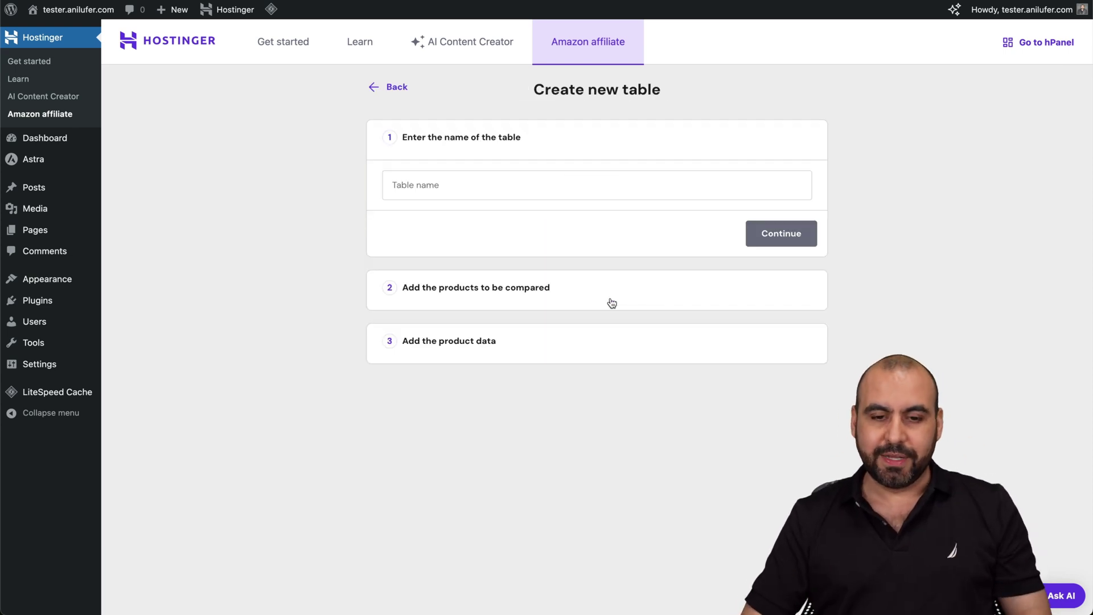
click(491, 194)
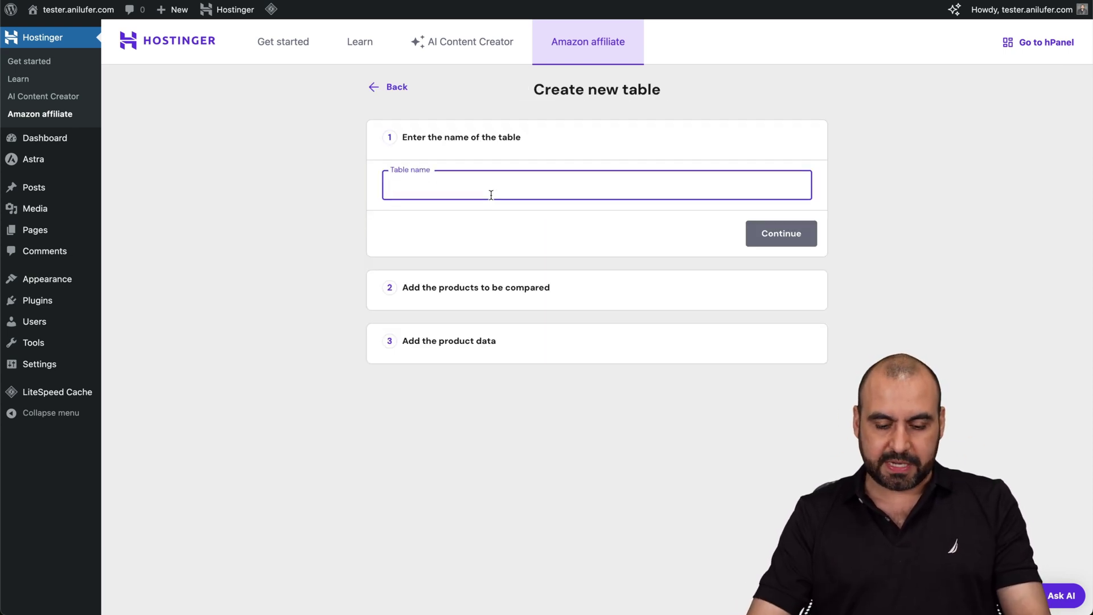
text(DJI)
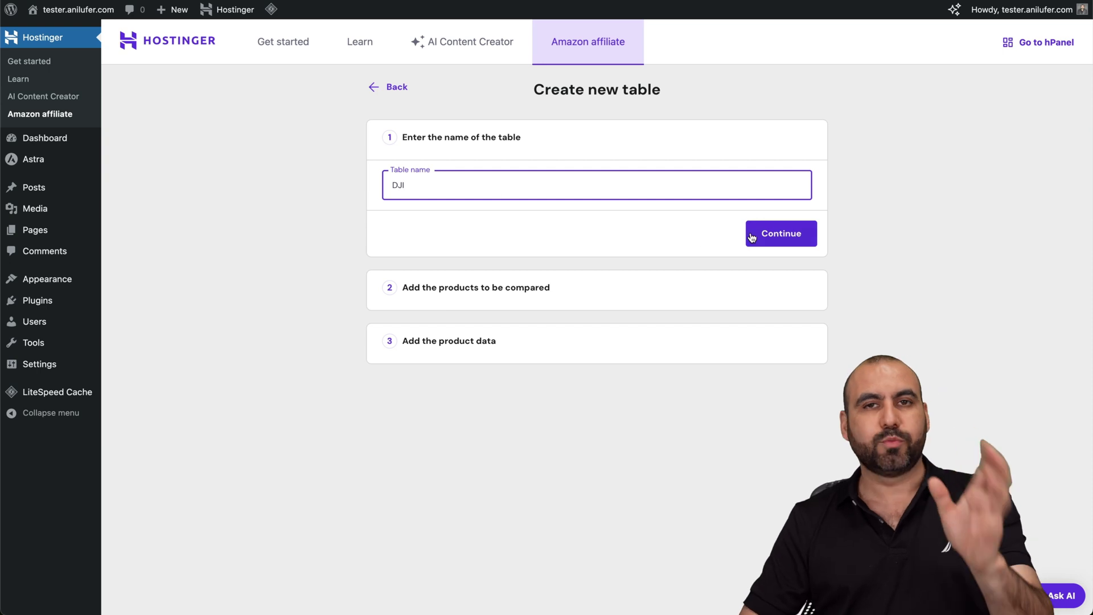
click(775, 236)
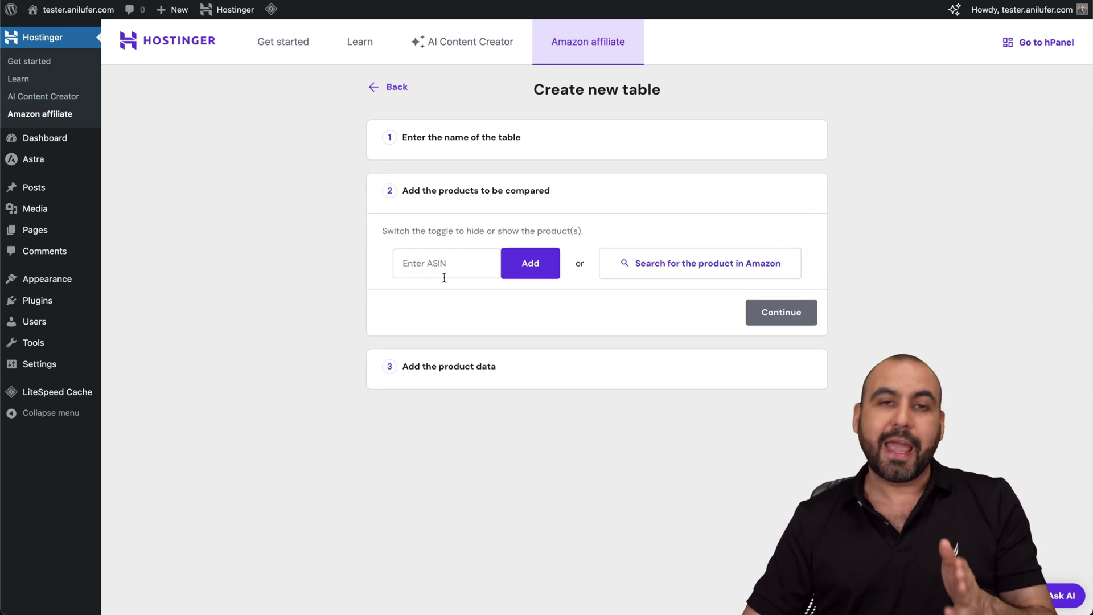
- Search Amazon for 'DJI' and select the Avata 2, Mini 4K and Air 3 Fly More Combo
click(682, 273)
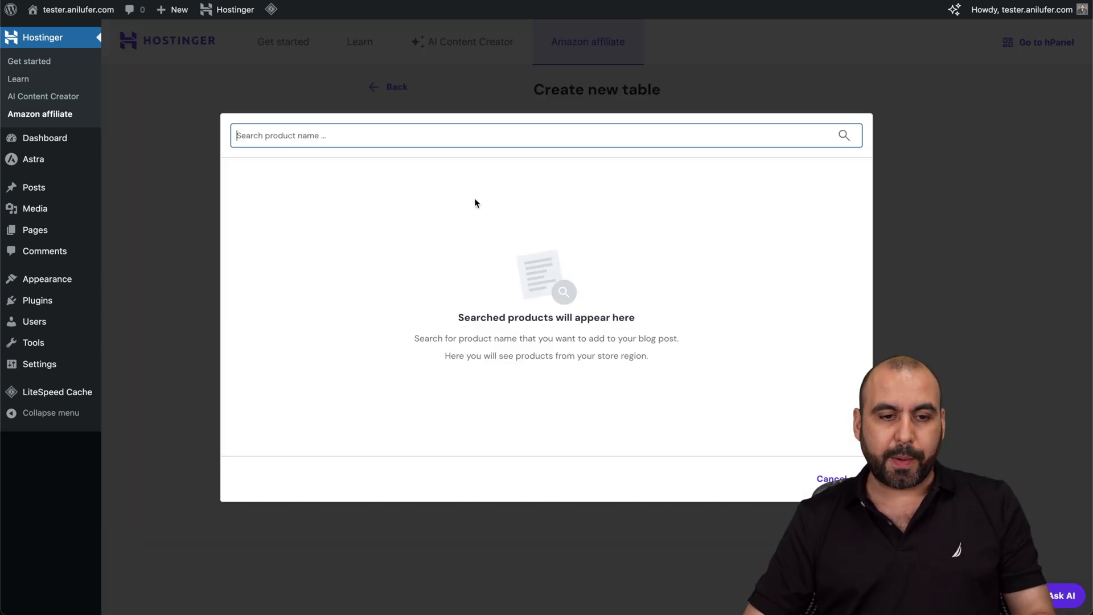
text(DJI)
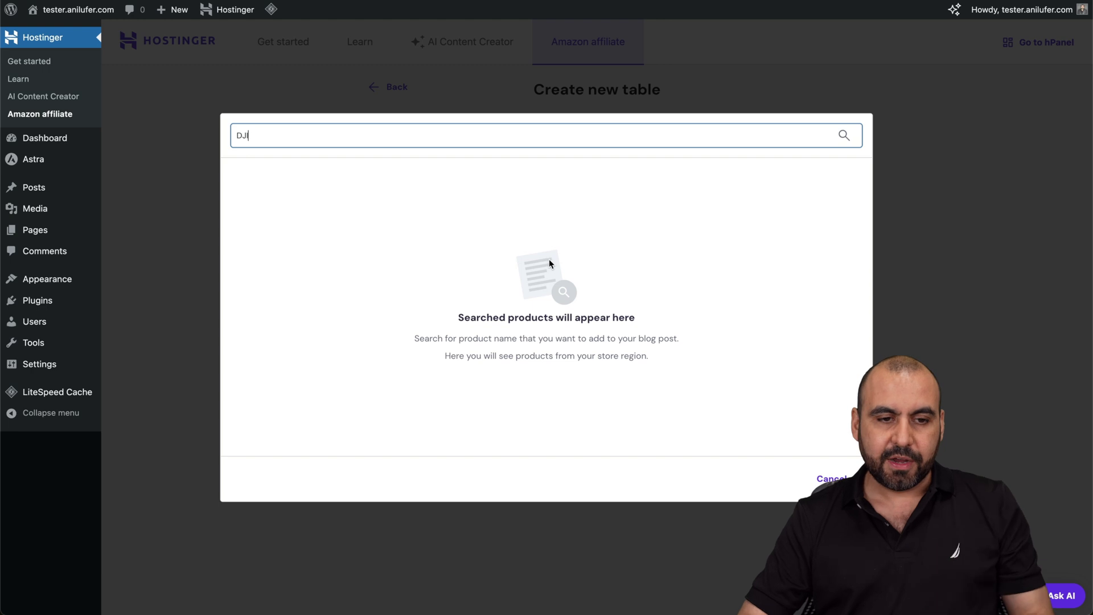
key(Return)
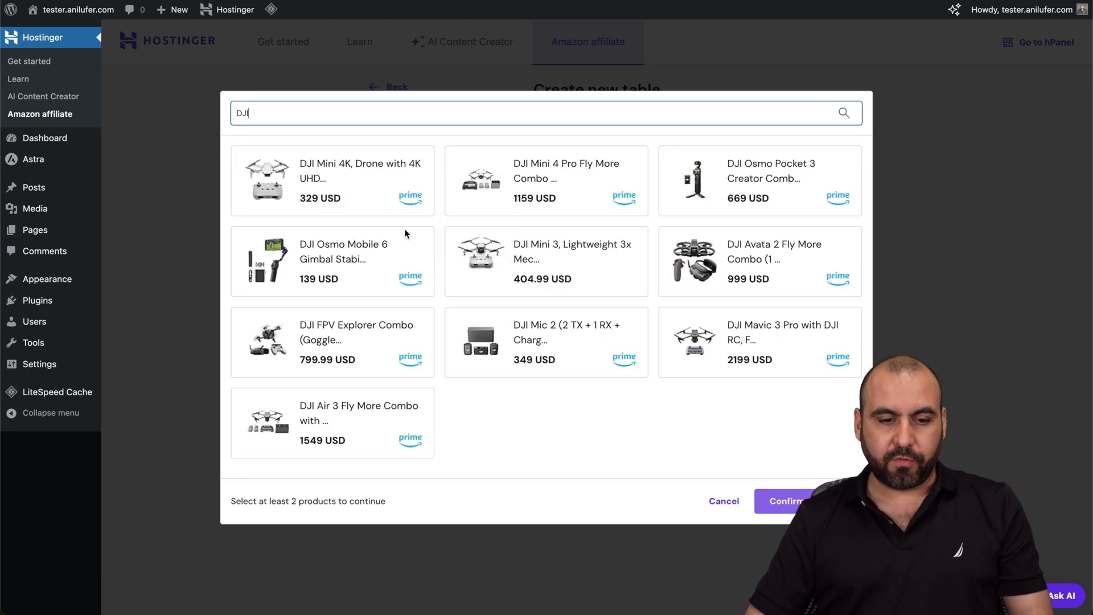
click(735, 270)
click(382, 181)
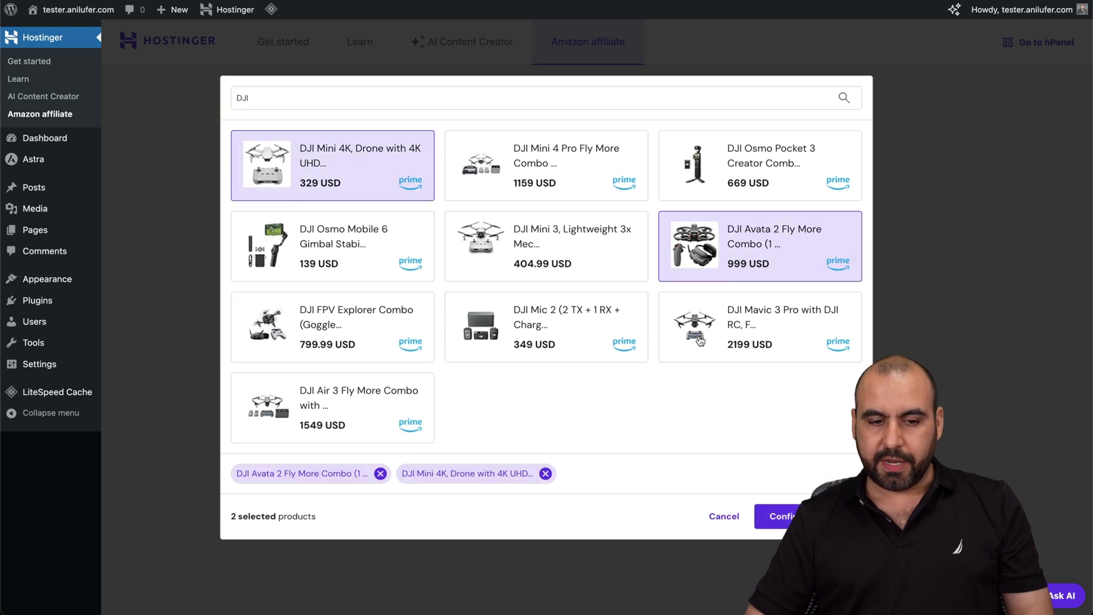
click(343, 400)
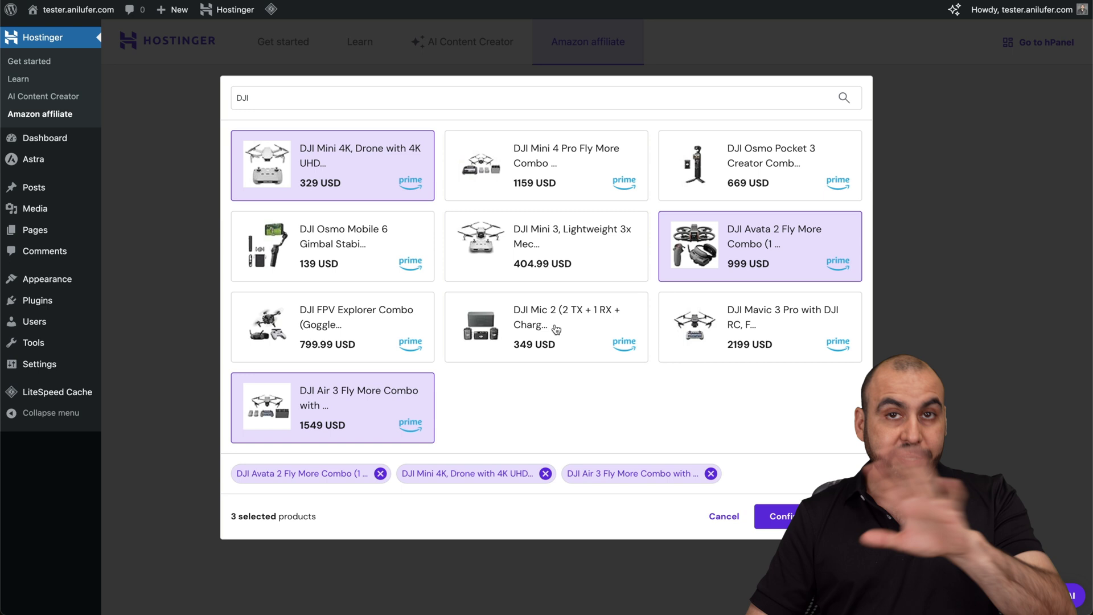
- Confirm the three selected drones and give the second product a #98ff54 green highlight
click(776, 511)
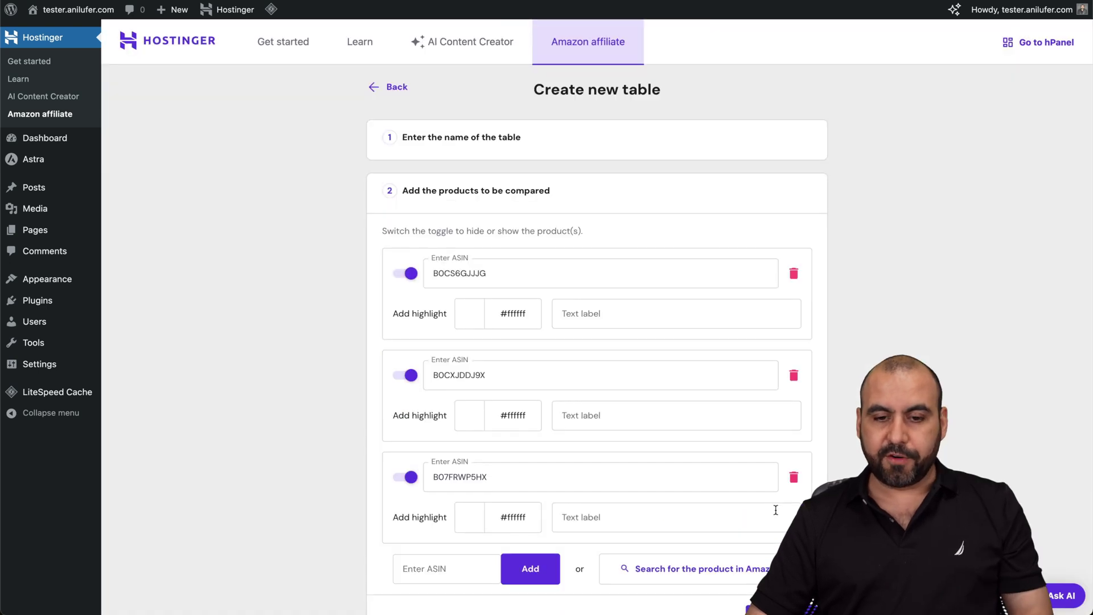
scroll(622, 444, down, 1)
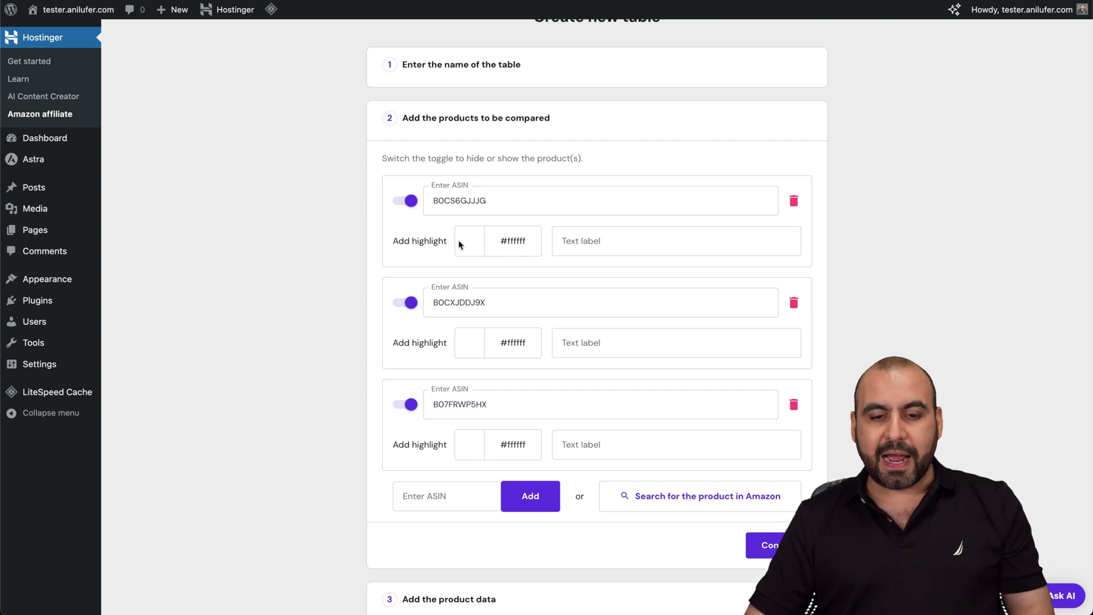
click(476, 354)
click(548, 361)
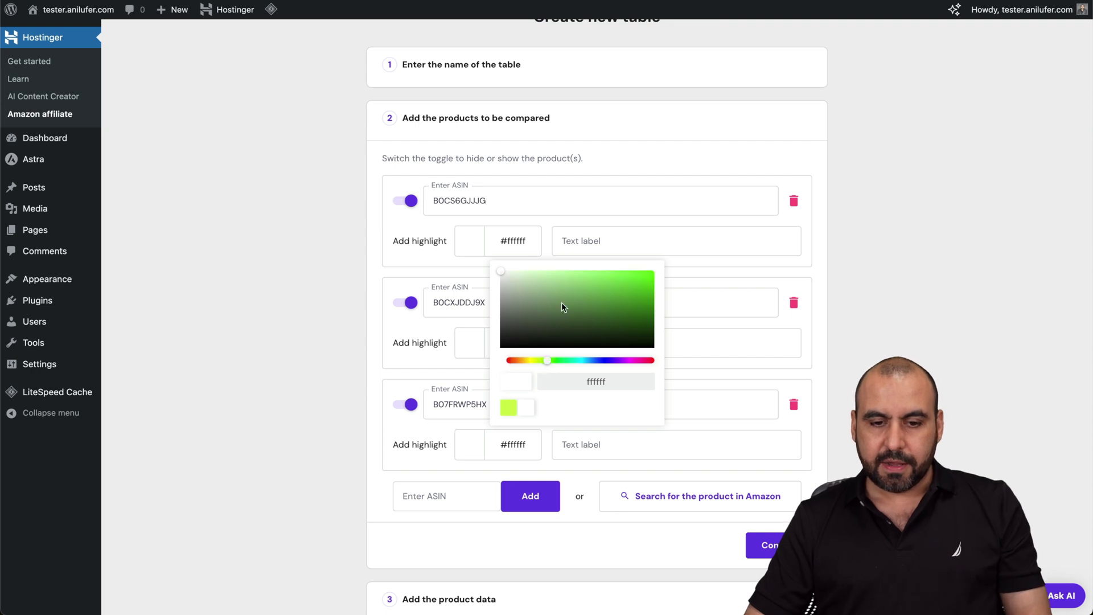
drag(562, 305, 598, 262)
click(690, 276)
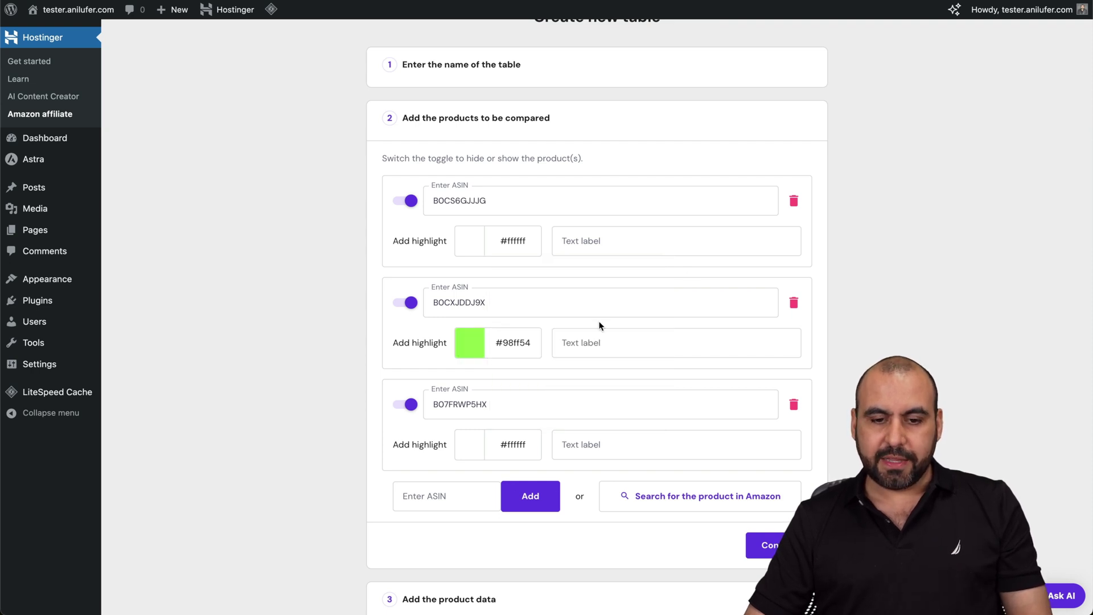
click(591, 342)
- Label the products BEST CHOICE (second), SECOND CHOICE (first) and THIRD CHOICE (third)
text(BES)
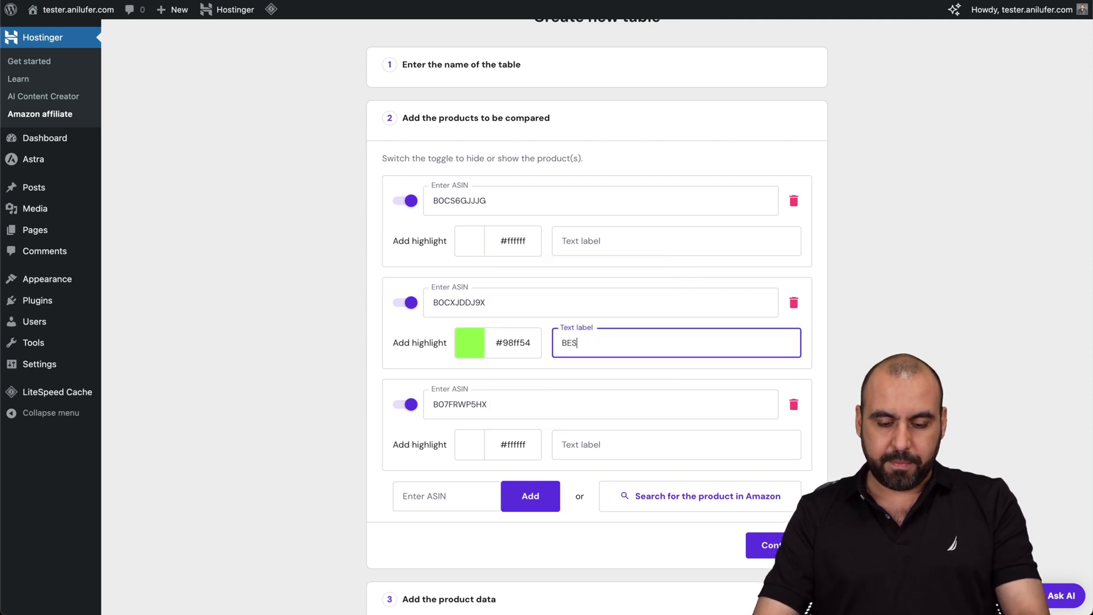
text(T CHOICE)
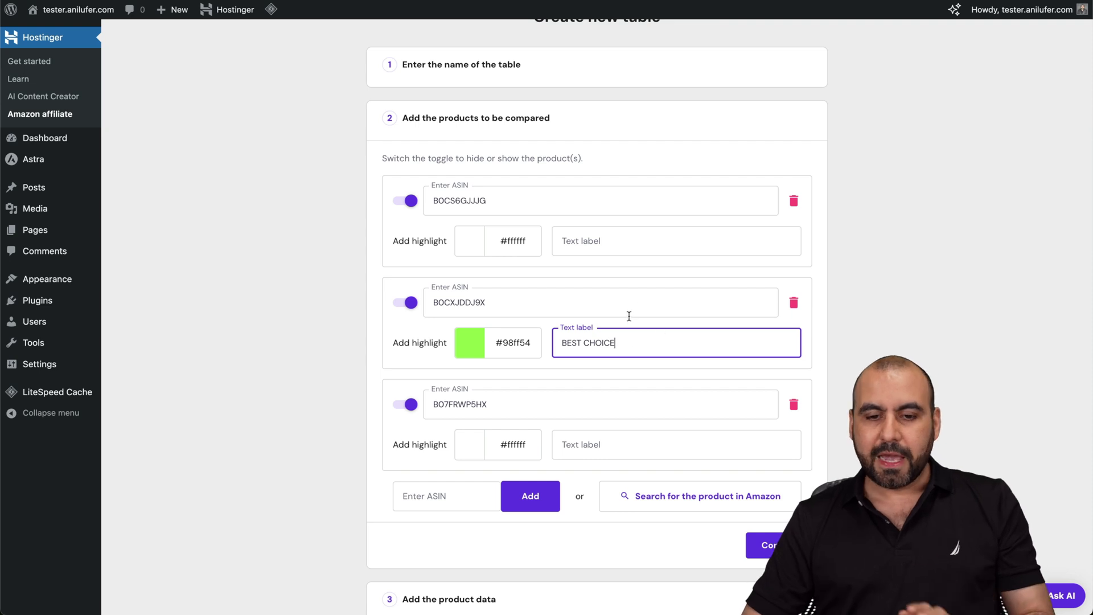
click(592, 249)
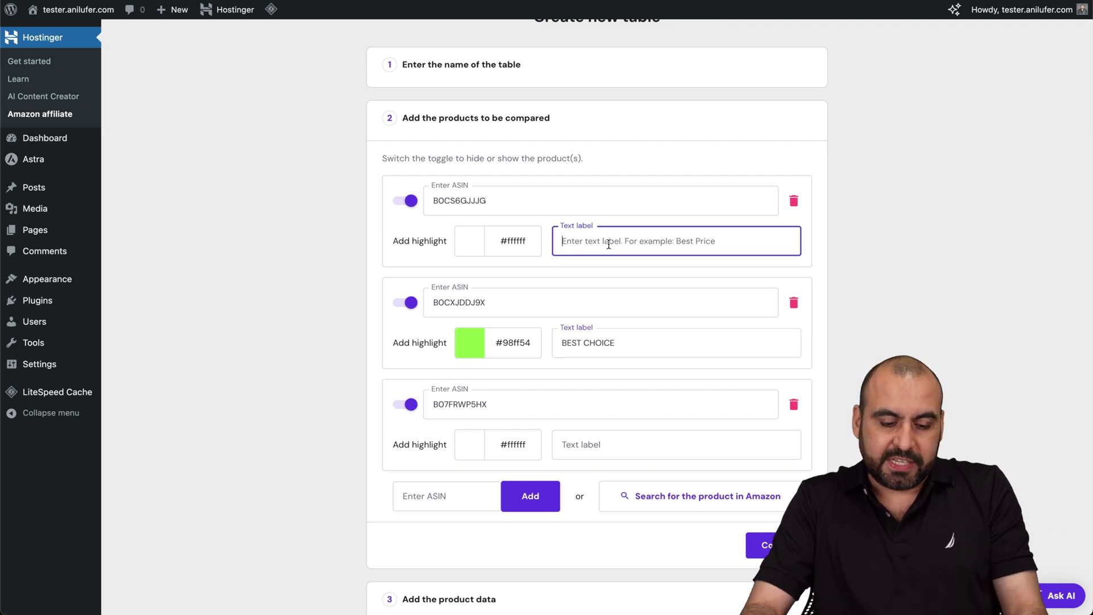
text(SECOND CHOICE)
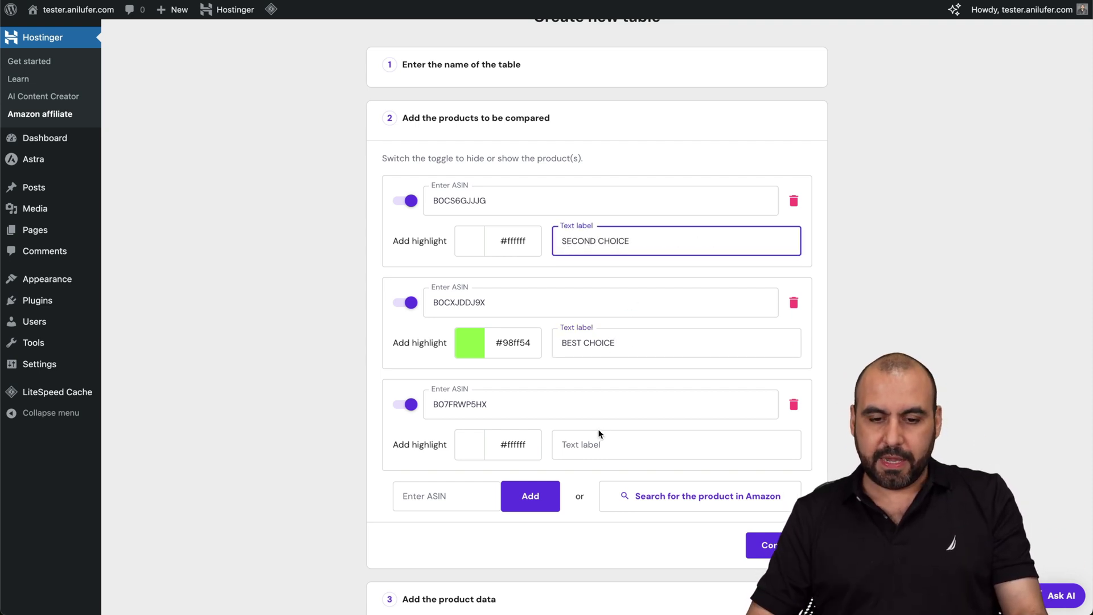
click(598, 435)
text(THIRD CHOICE)
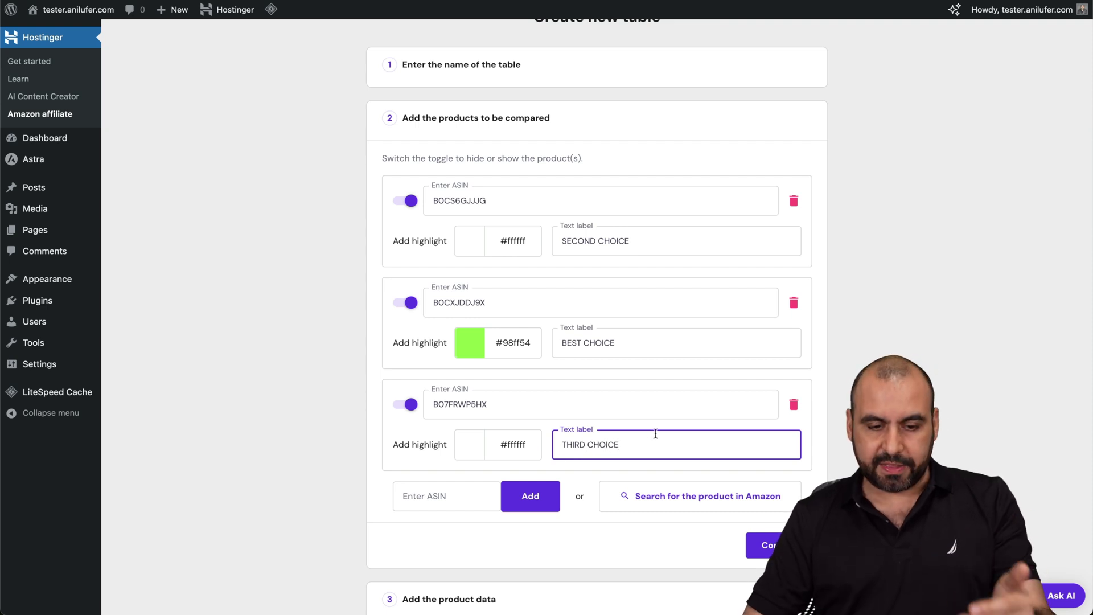
scroll(655, 434, down, 2)
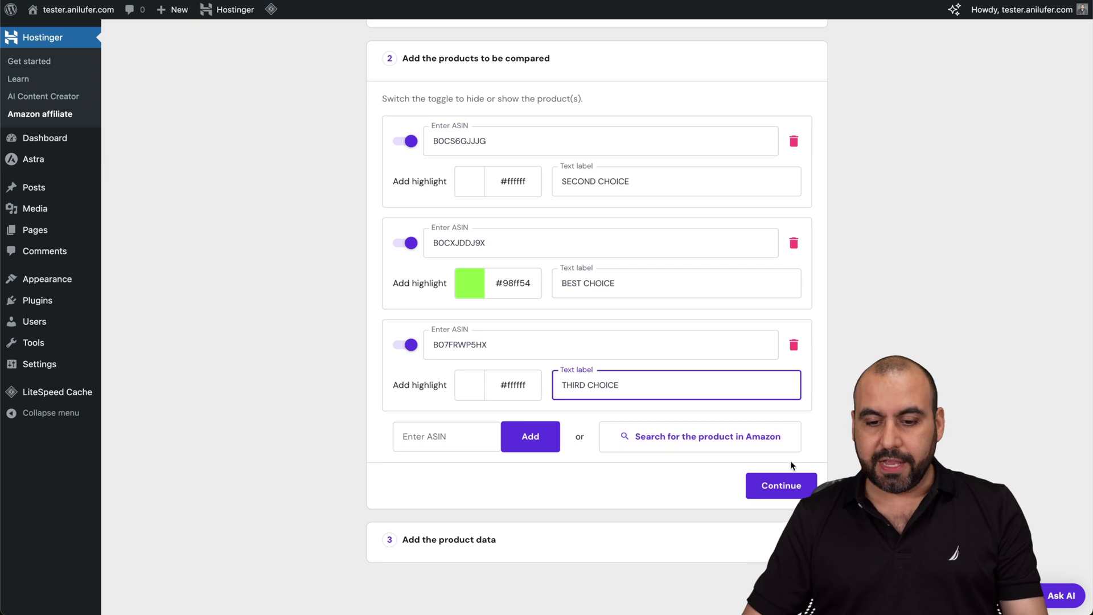
click(786, 484)
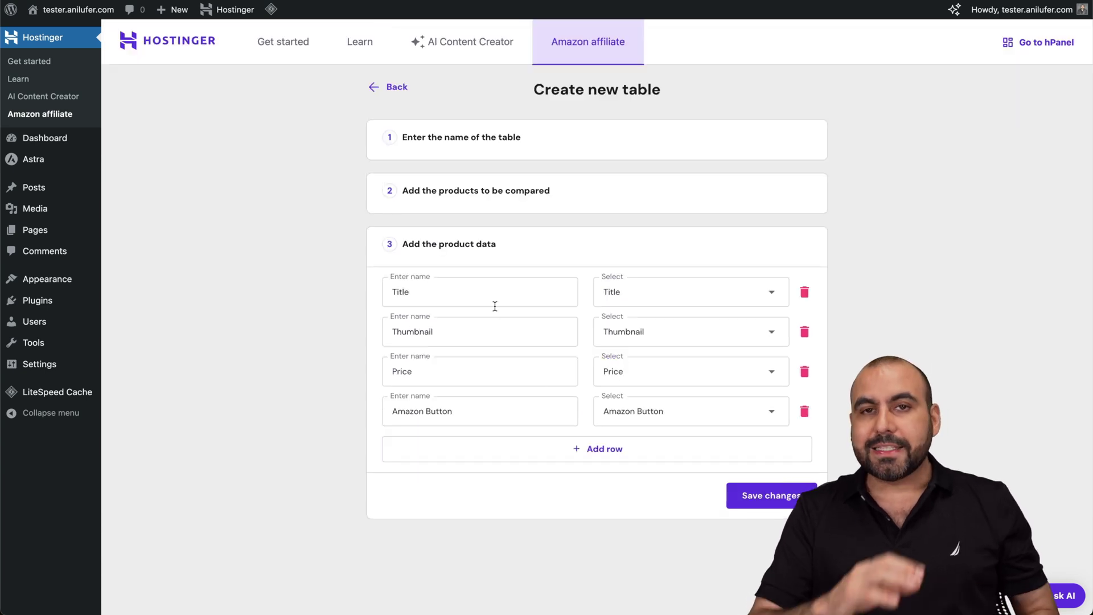
- Rename the Title row to Brand and the Thumbnail row to Image, then save the table
click(431, 294)
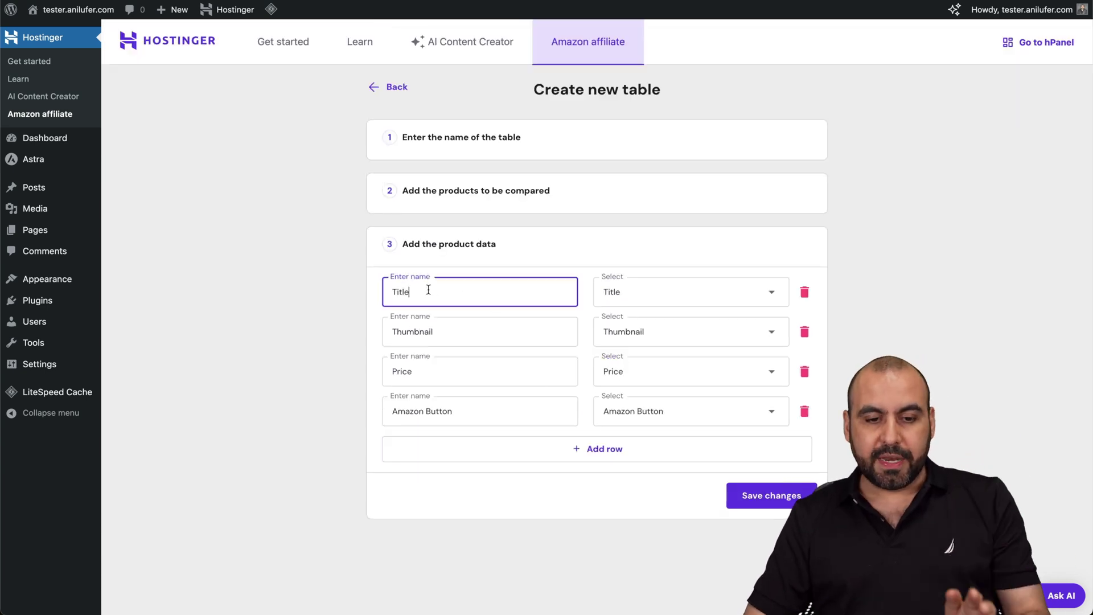
double_click(475, 295)
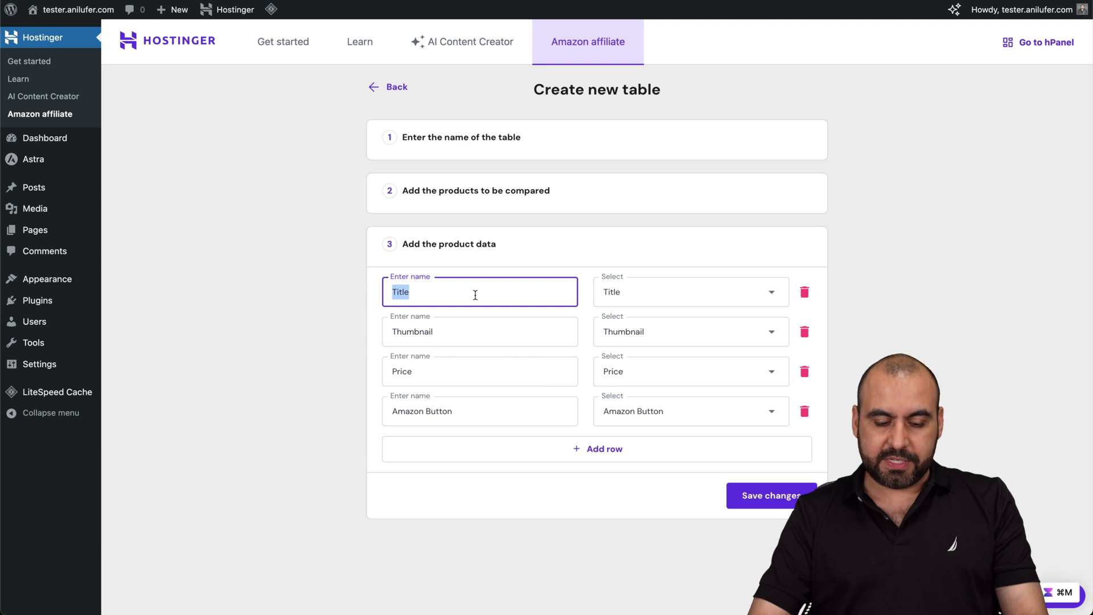
text(Brand)
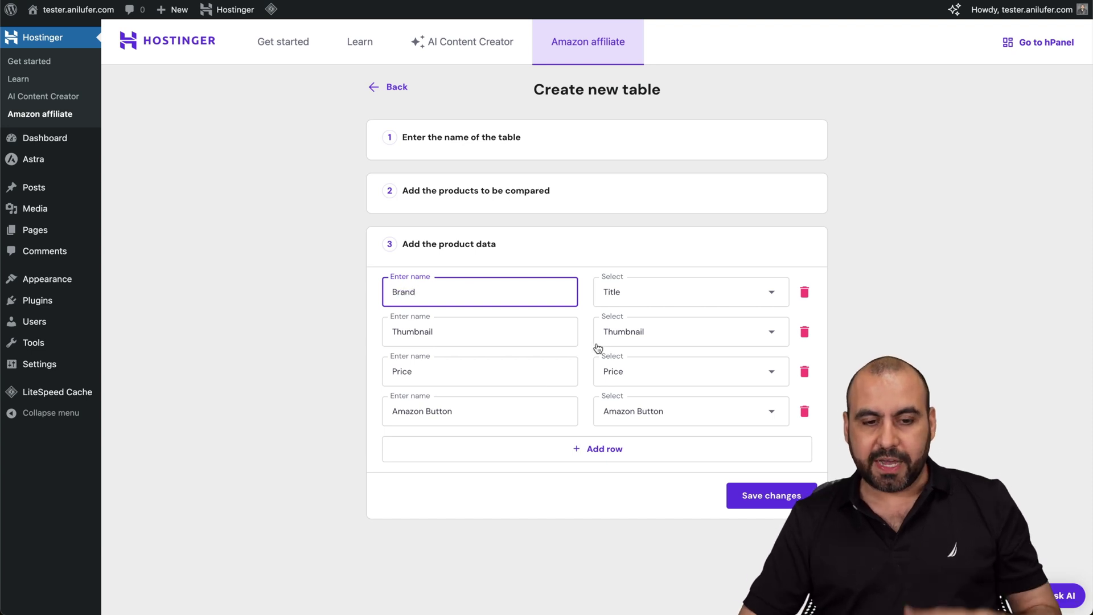
double_click(480, 333)
text(Image)
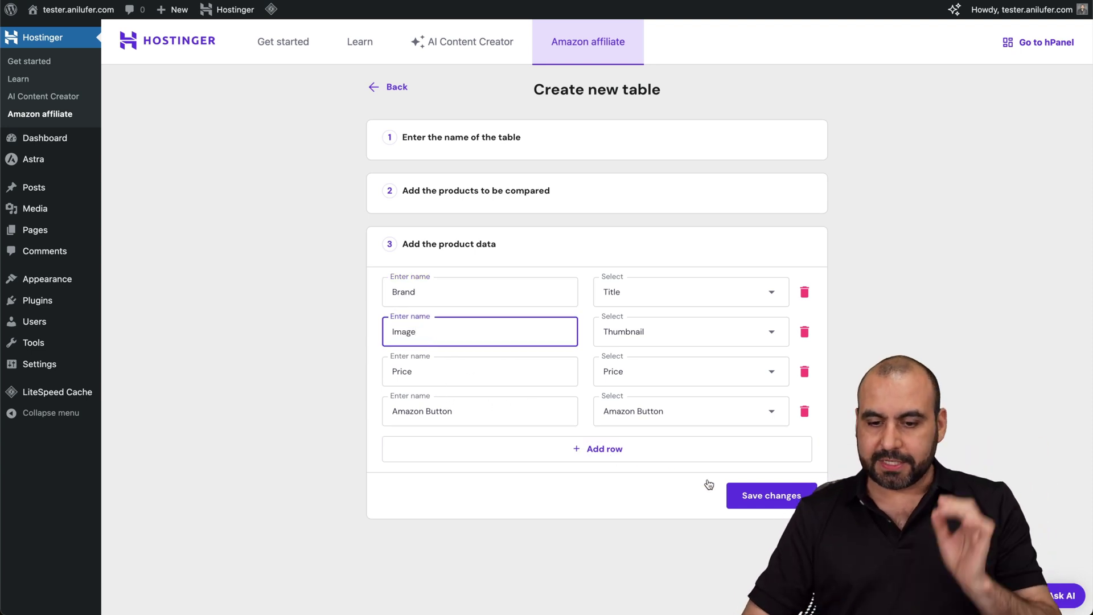
click(747, 495)
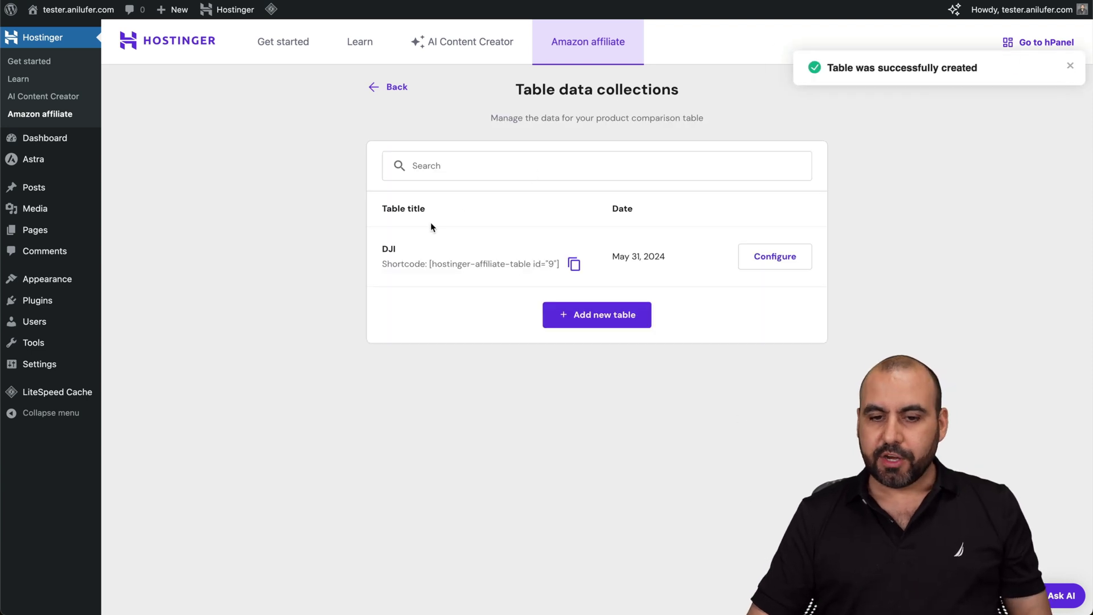
- Copy the saved DJI table's shortcode to the clipboard
click(574, 265)
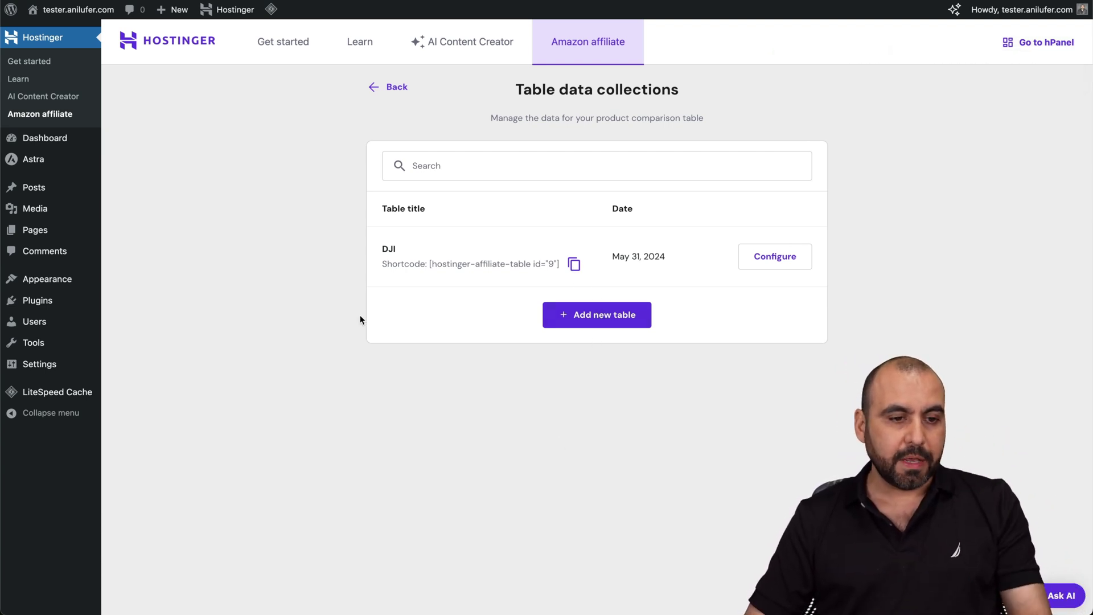
click(42, 226)
- Create a page titled TEST with a Shortcode block holding the pasted table shortcode, and publish it
click(177, 44)
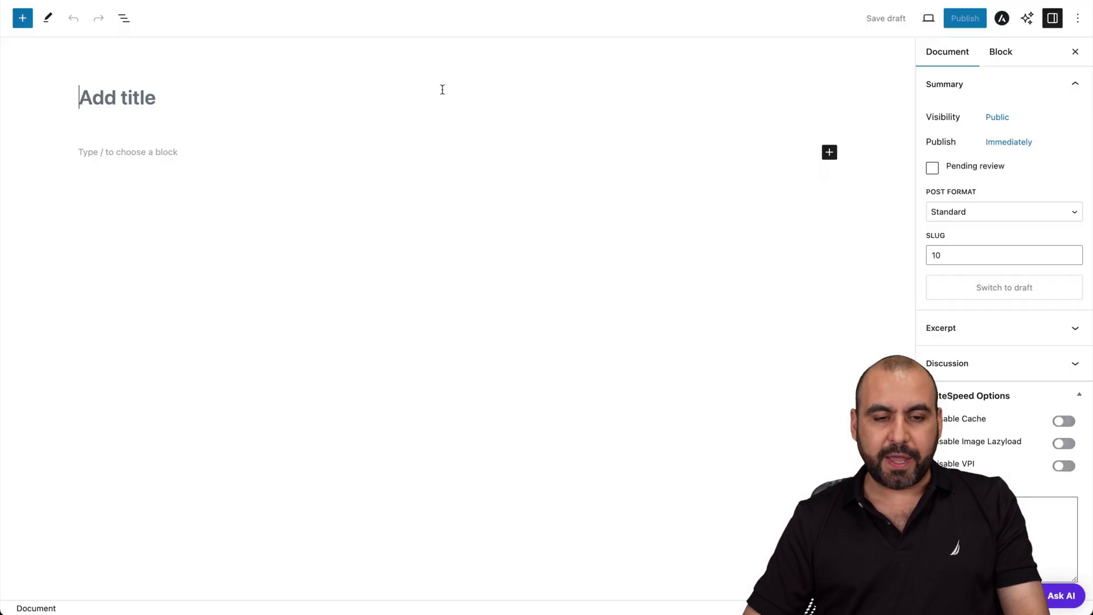
text(TEST)
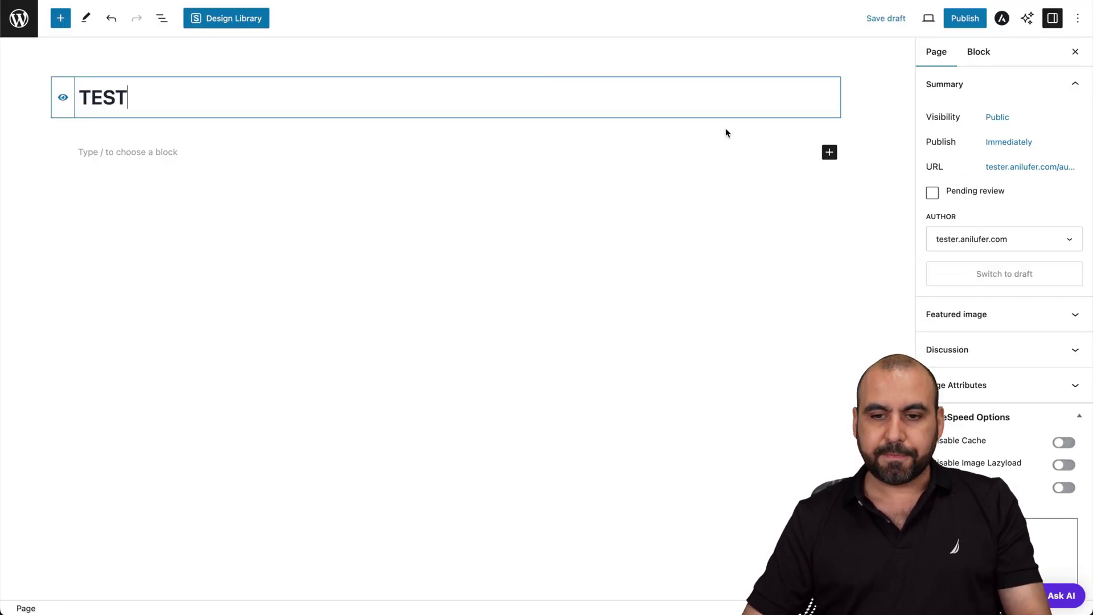
click(830, 152)
text(short)
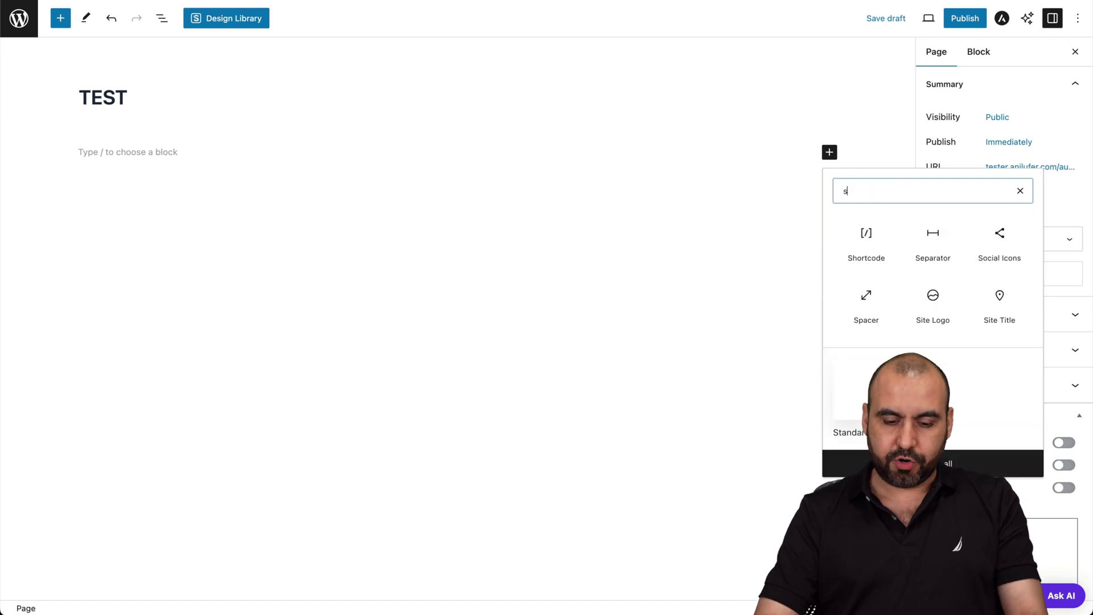
click(864, 245)
key(ctrl+v)
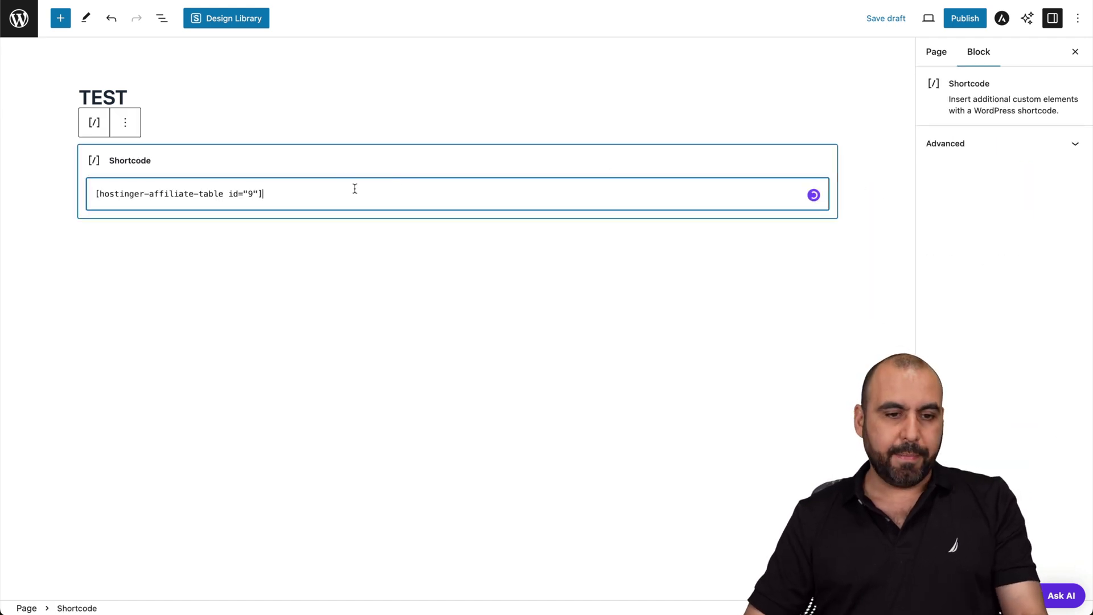
click(484, 277)
click(979, 22)
click(979, 21)
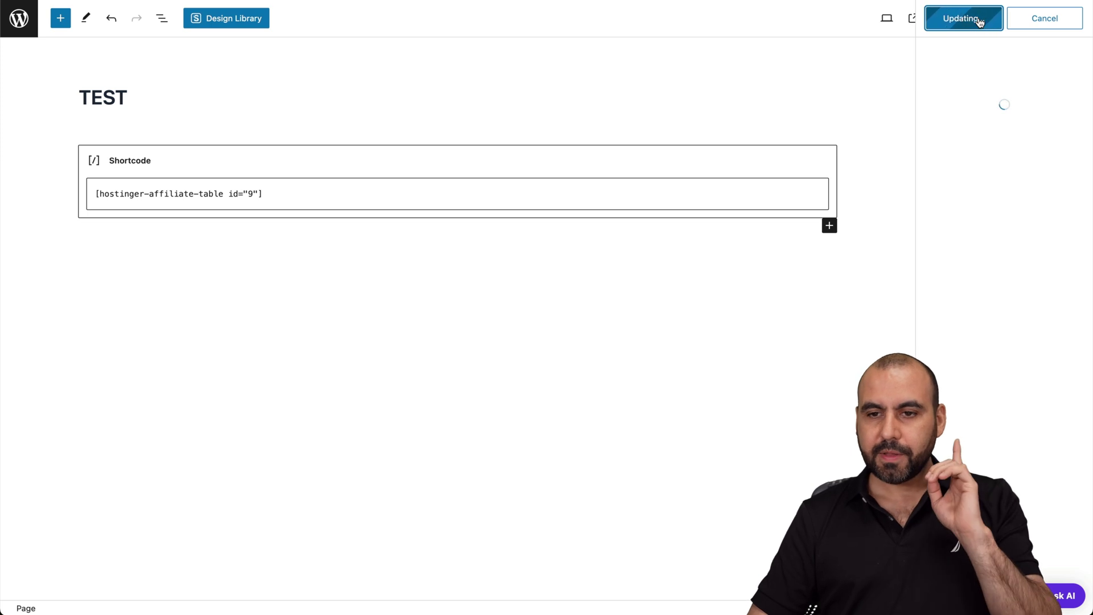
- View the live TEST page and check the SECOND, BEST and THIRD CHOICE table headers
click(974, 169)
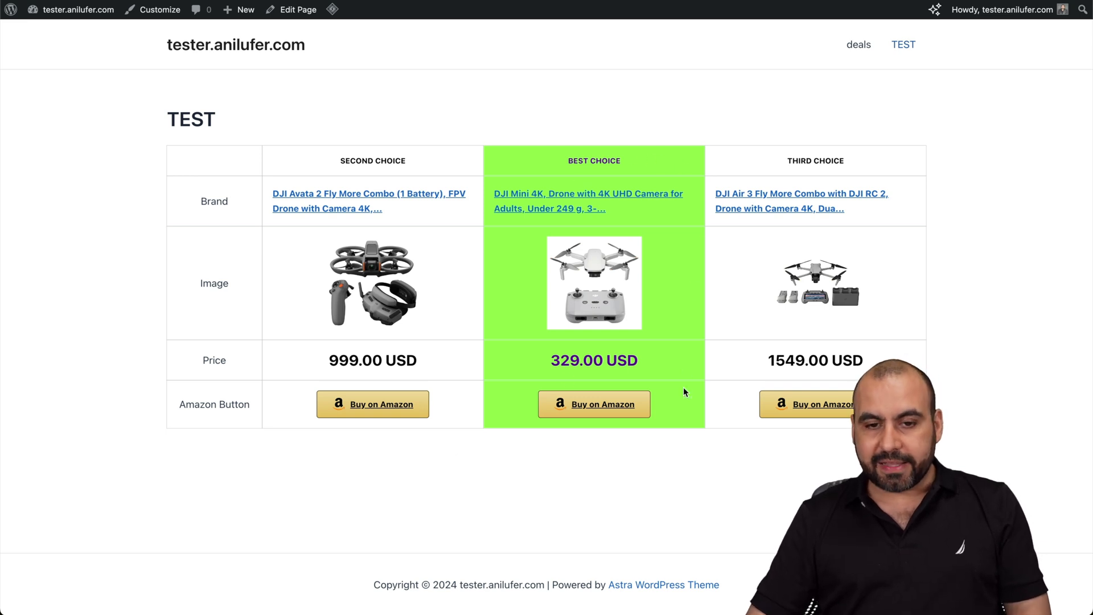
triple_click(564, 162)
click(563, 163)
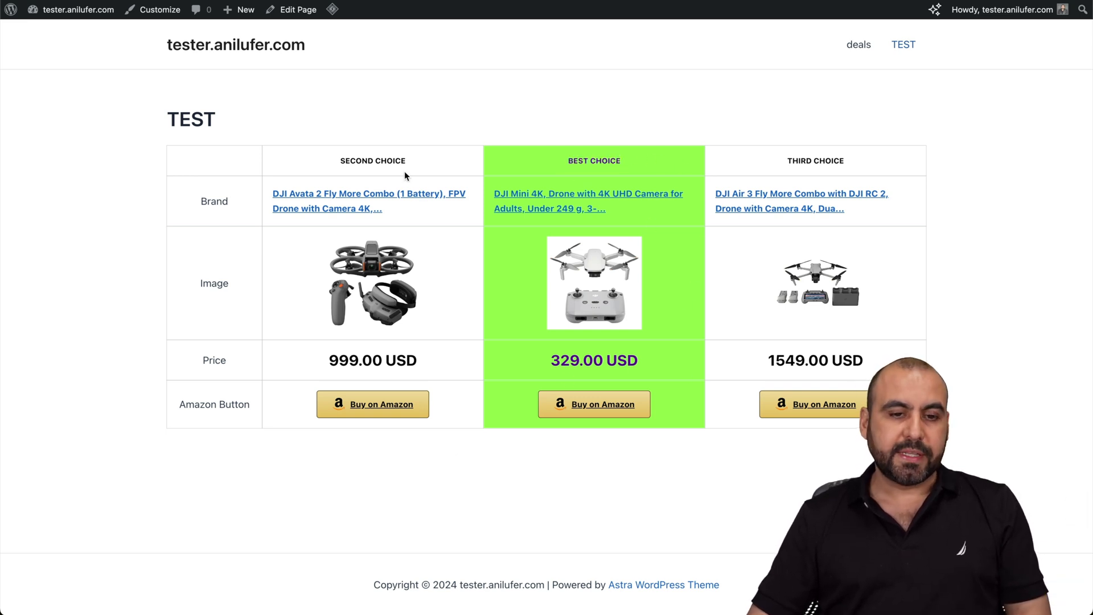
triple_click(377, 161)
triple_click(777, 161)
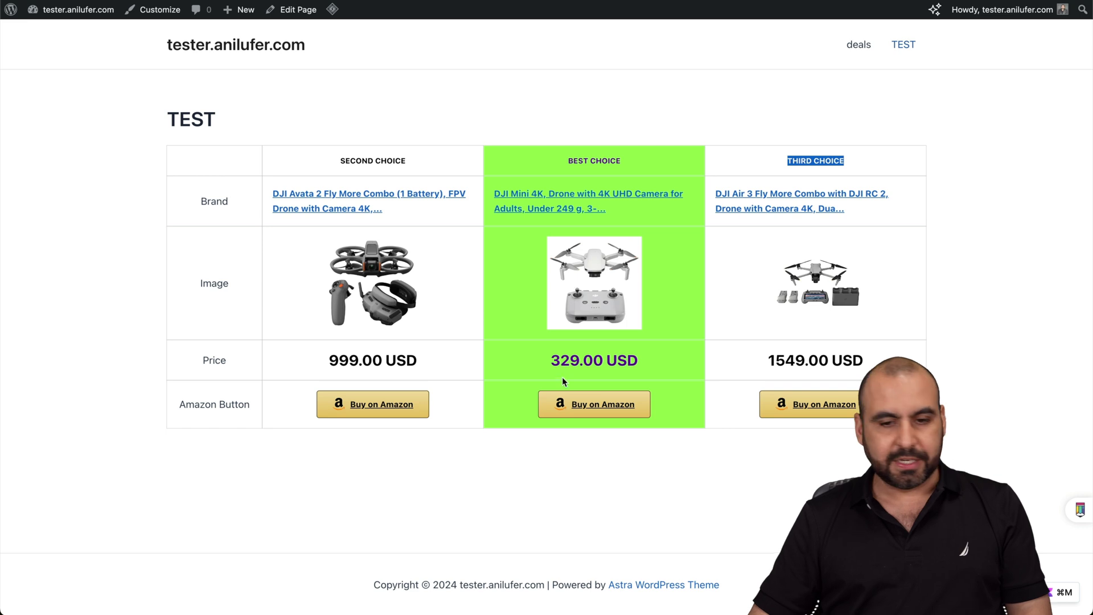
drag(317, 169, 858, 161)
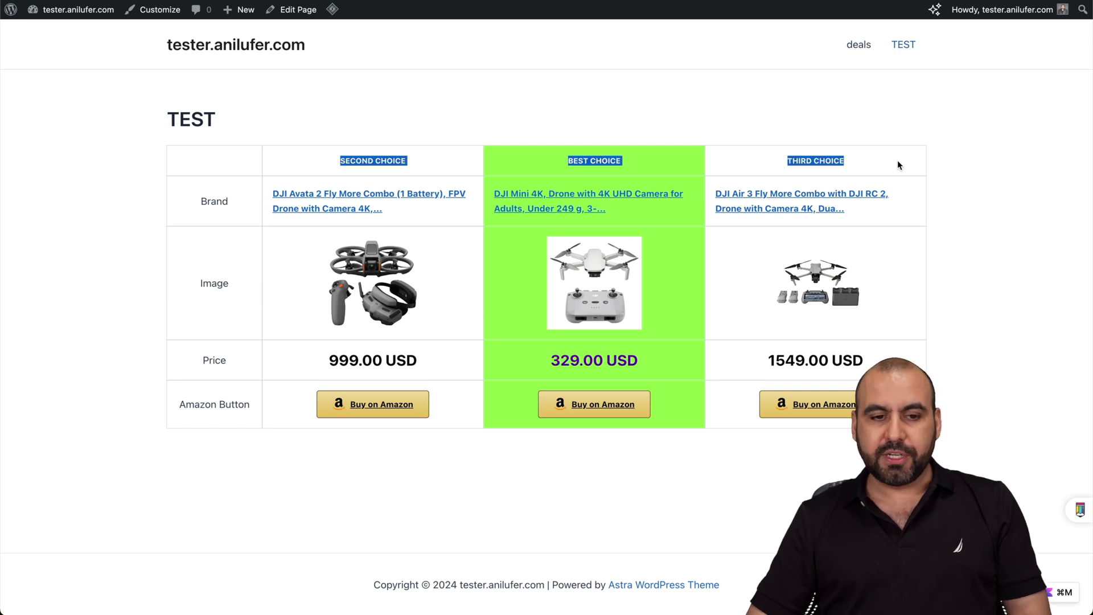
click(898, 165)
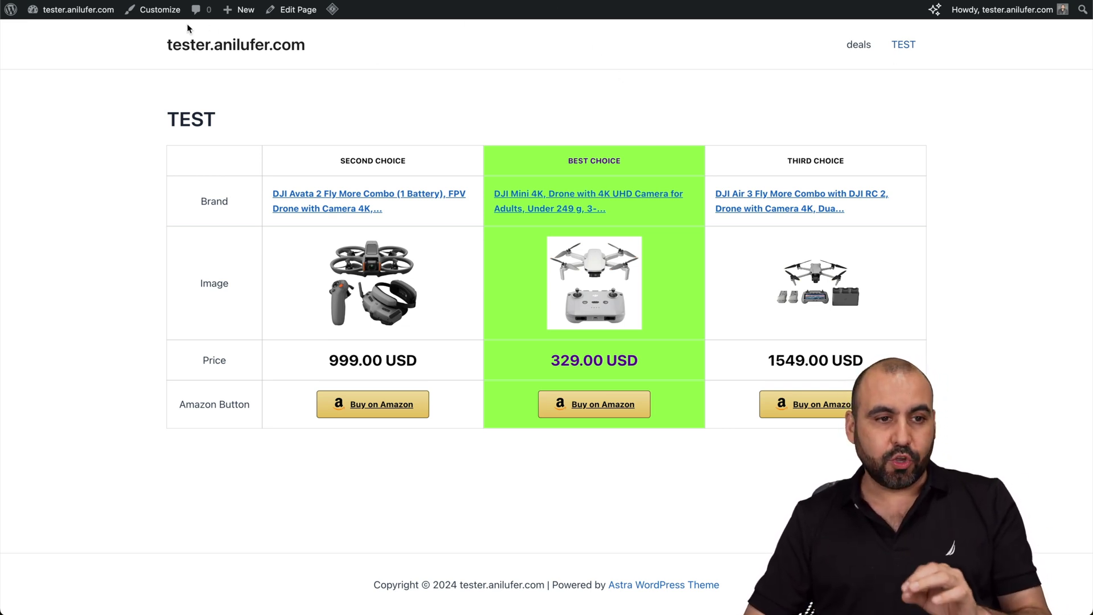
- Return from the published page to the WordPress Dashboard
click(84, 27)
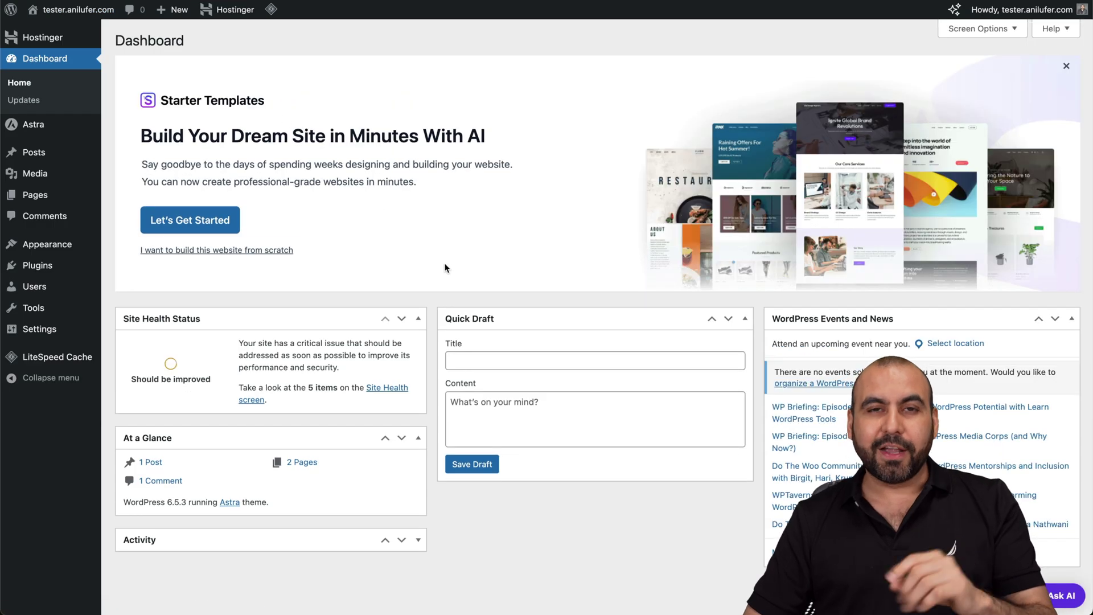